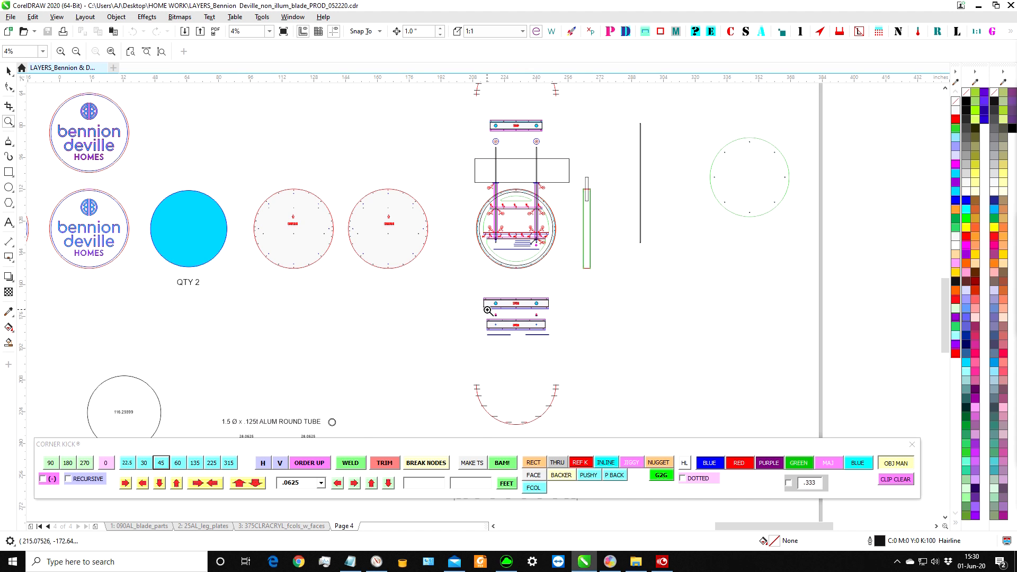
Inspect the long tabbed TOP strip, examining its B end and its A end.
scroll(547, 271, down, 4)
drag(510, 134, 584, 177)
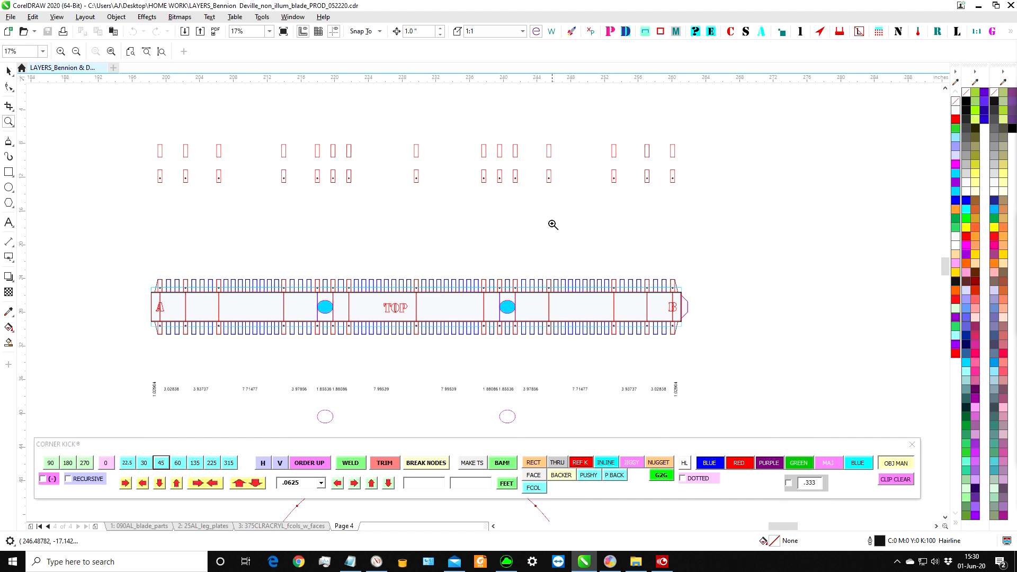
scroll(393, 282, down, 2)
drag(521, 274, 552, 323)
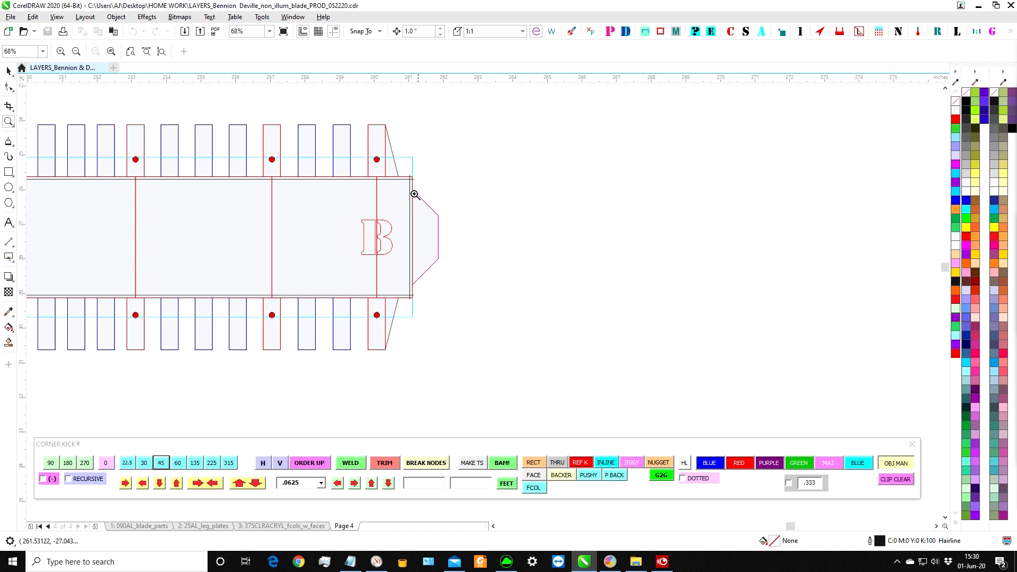
scroll(426, 210, down, 5)
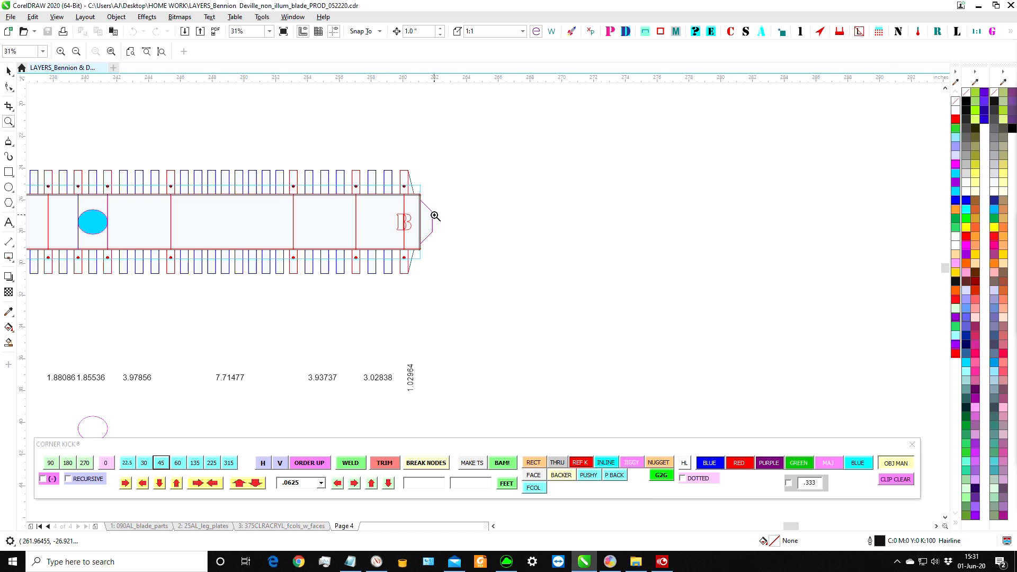
drag(129, 195, 253, 249)
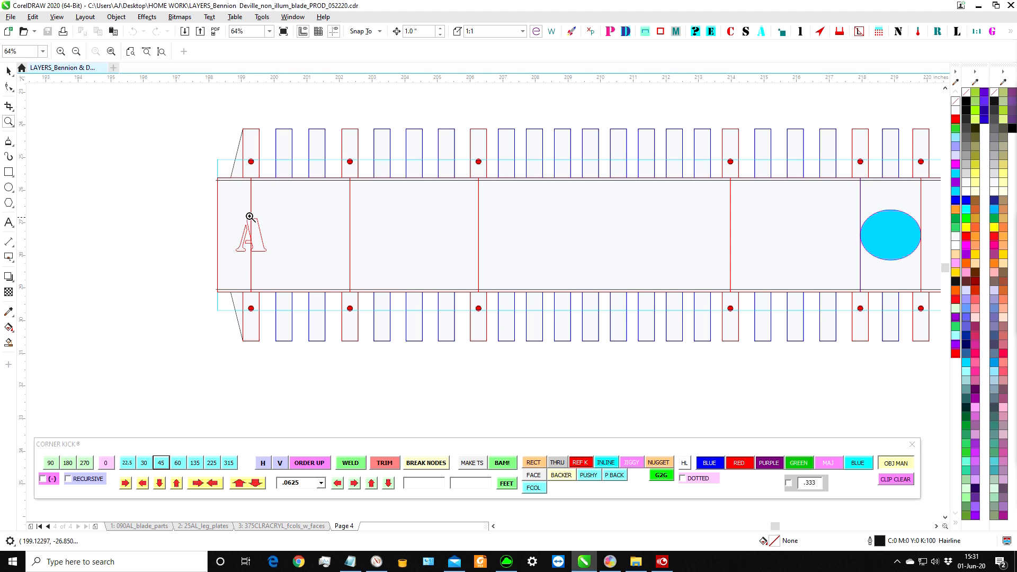
scroll(254, 219, down, 4)
Examine the circular sign frame's layout, including its crossbars, vertical posts and weld marks.
drag(352, 382, 442, 475)
scroll(433, 283, down, 1)
drag(316, 267, 354, 319)
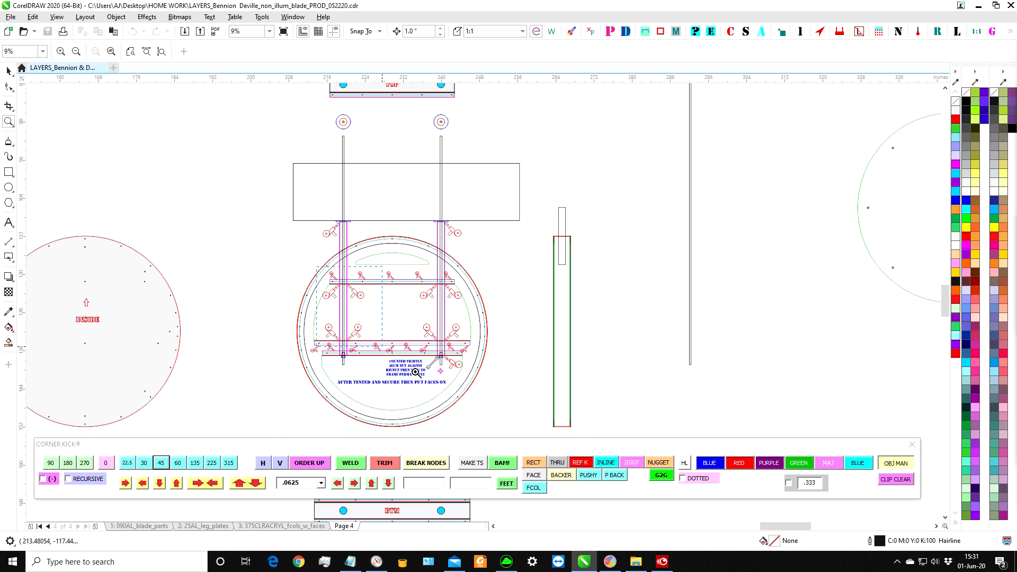
scroll(355, 319, up, 3)
scroll(392, 286, down, 2)
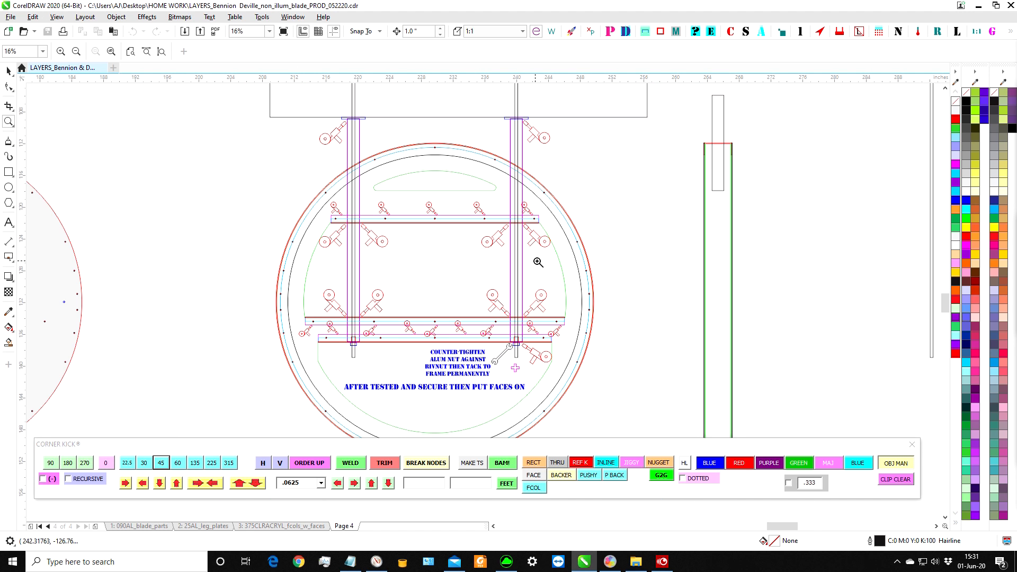
scroll(627, 301, down, 2)
scroll(602, 293, down, 1)
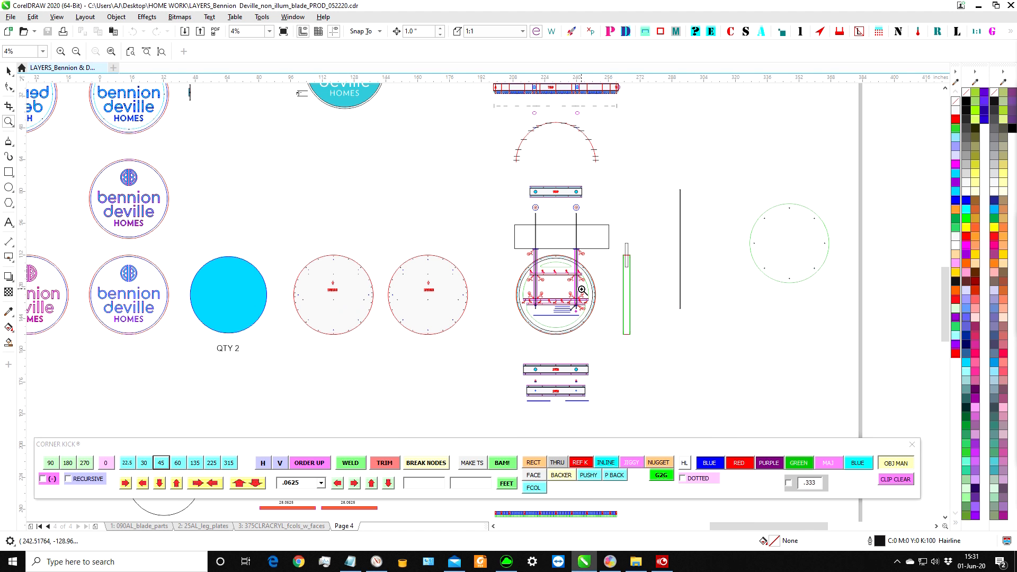
drag(503, 272, 603, 328)
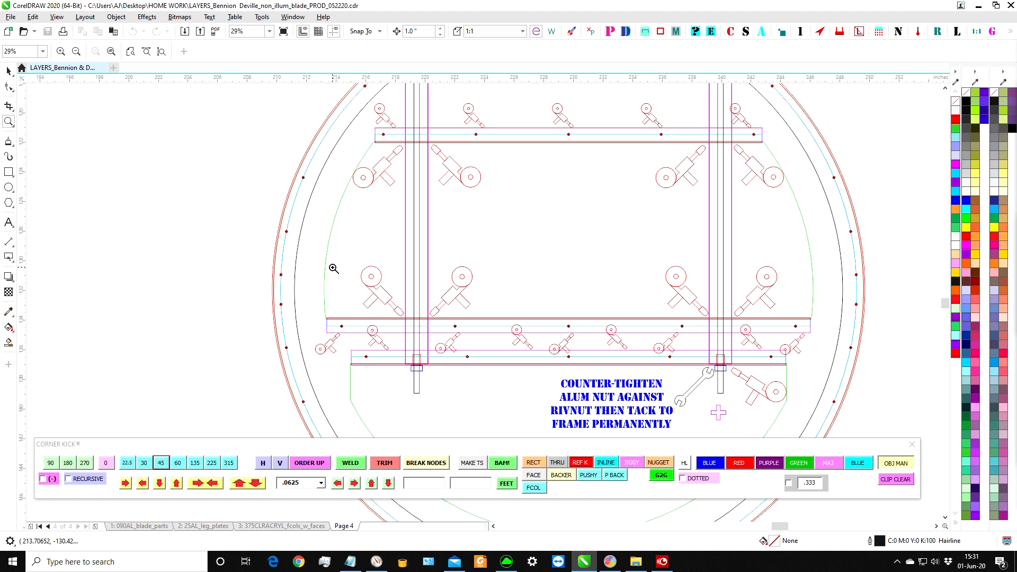
scroll(469, 233, down, 1)
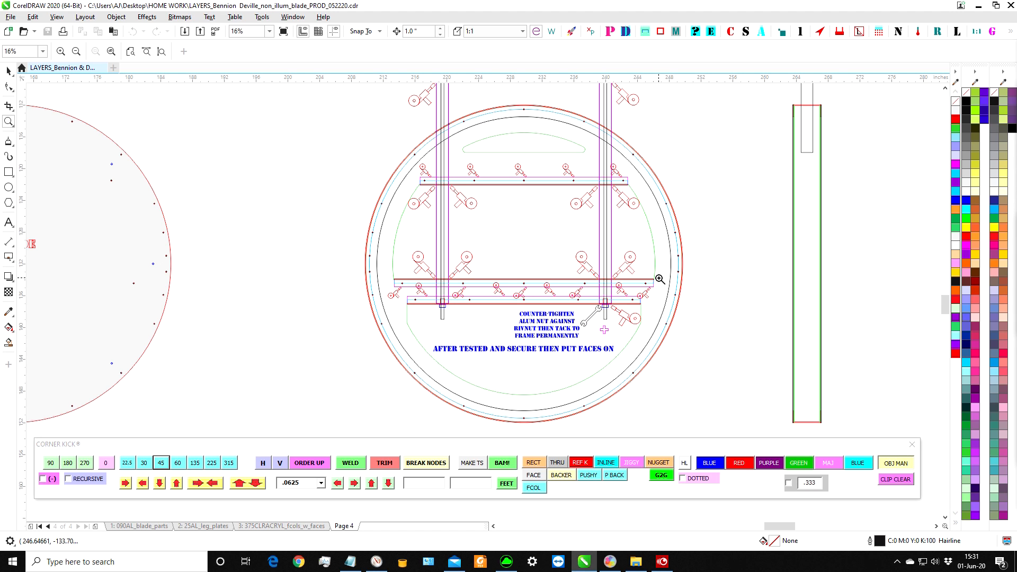
Examine the flat TOP plate, the two round discs and the rods leading into the top of the circular frame.
scroll(608, 183, down, 2)
scroll(537, 113, up, 4)
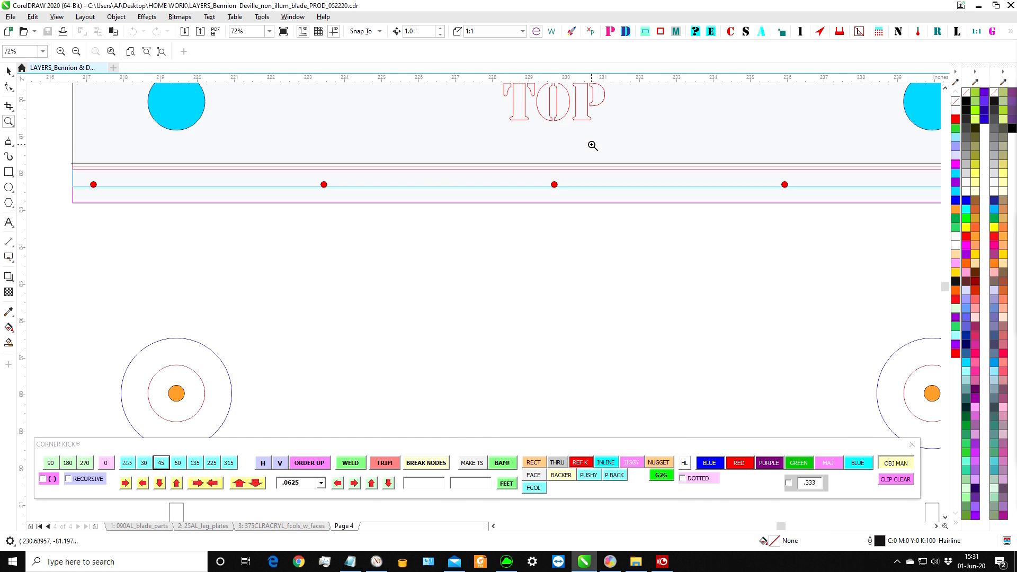
scroll(593, 145, down, 3)
scroll(516, 381, up, 3)
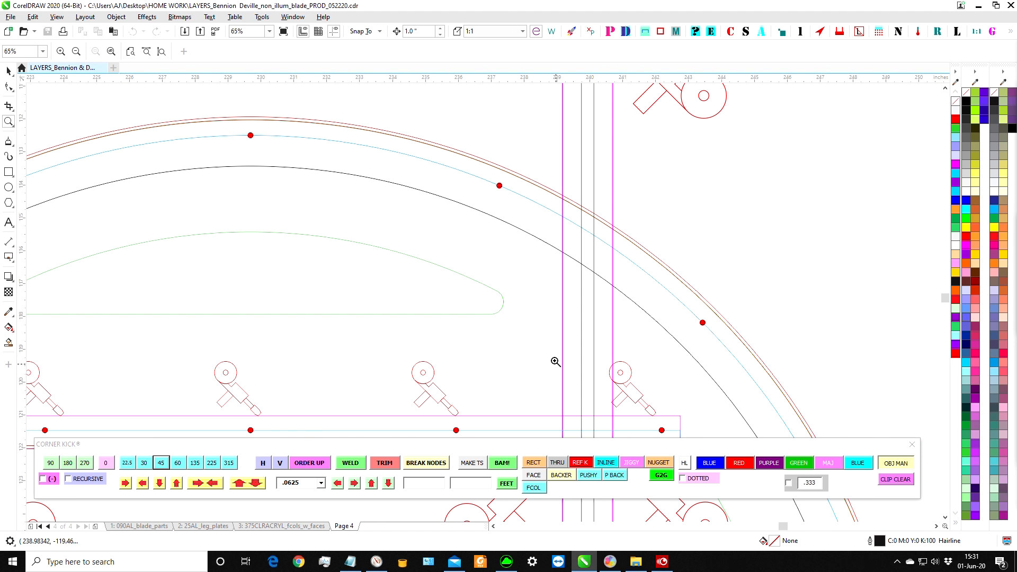
scroll(418, 297, down, 1)
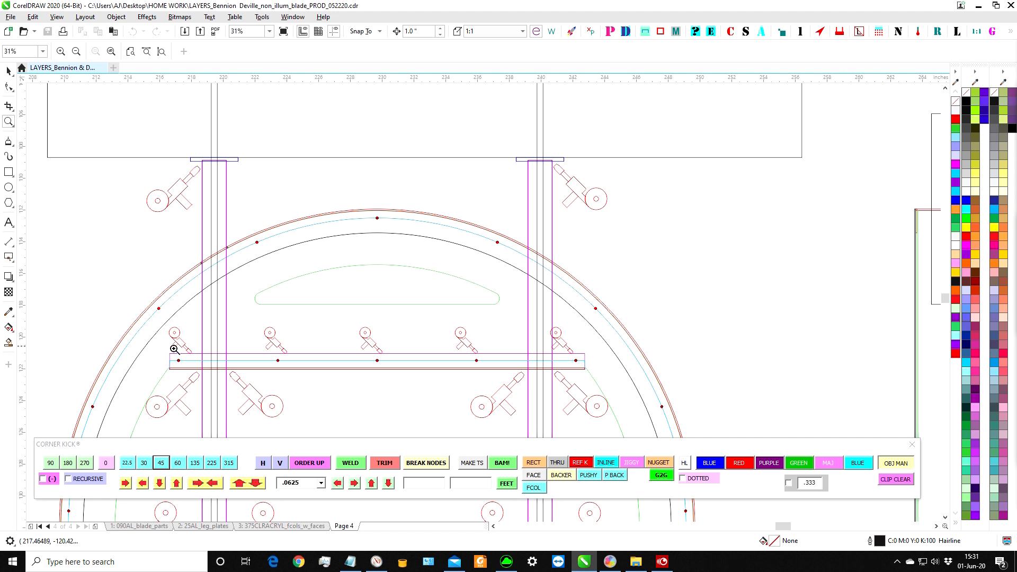
scroll(550, 365, down, 2)
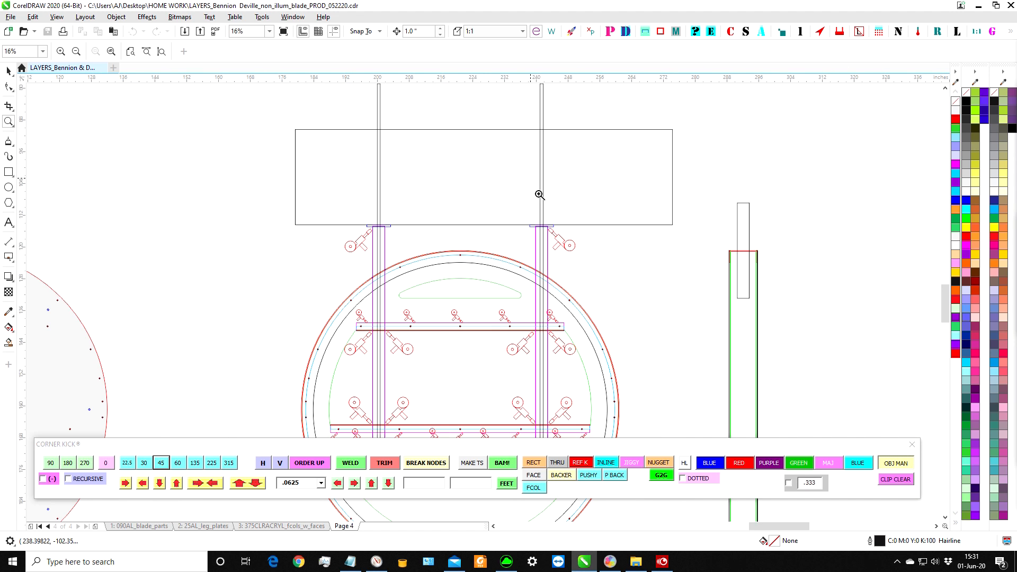
scroll(535, 175, down, 2)
drag(534, 147, 542, 154)
scroll(508, 259, down, 2)
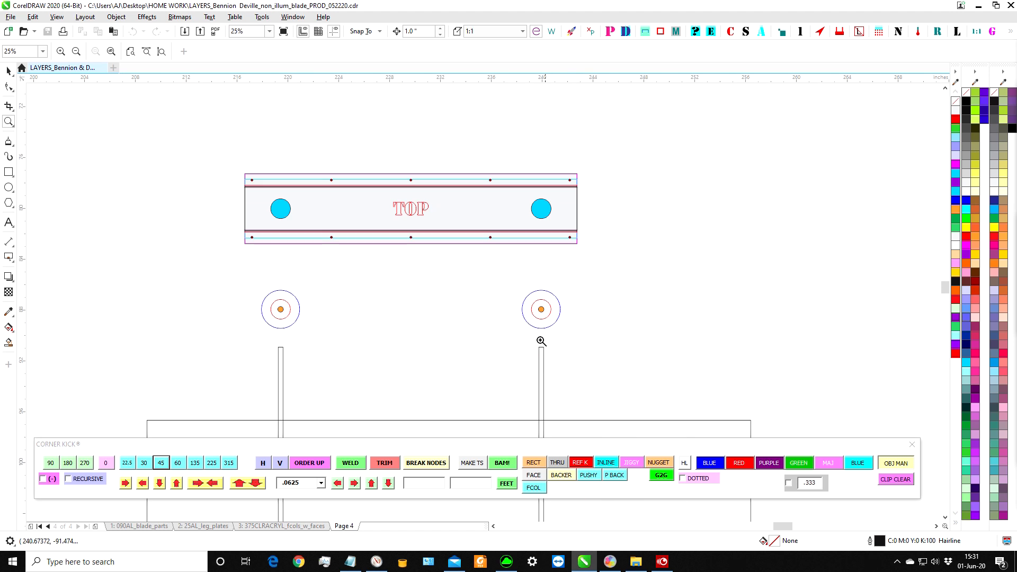
scroll(539, 334, down, 2)
drag(541, 387, 561, 412)
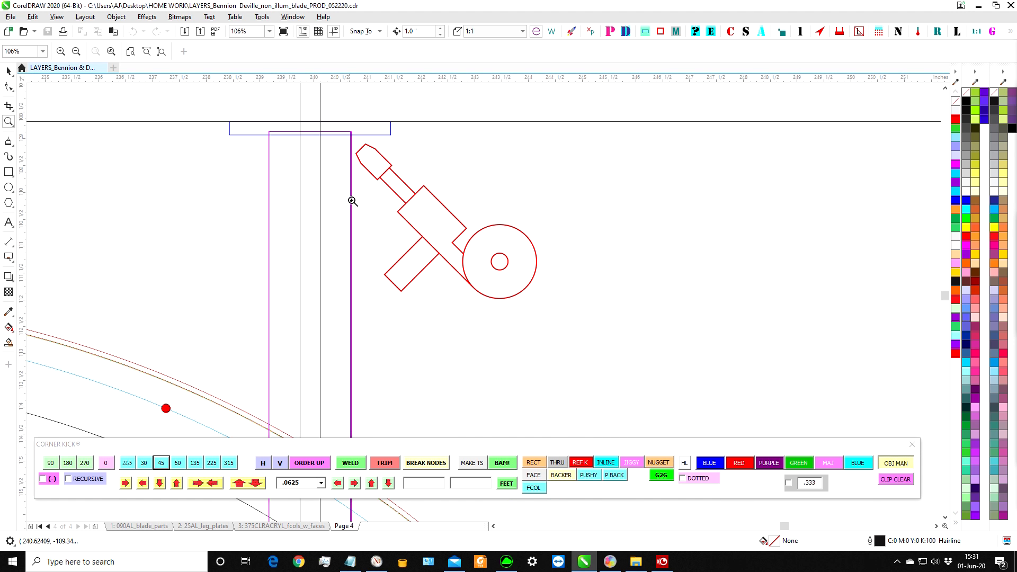
Follow the post from its top cap to the lower crossbars and inspect the rivnut joint with its counter-tighten note.
scroll(440, 241, down, 4)
drag(396, 290, 478, 348)
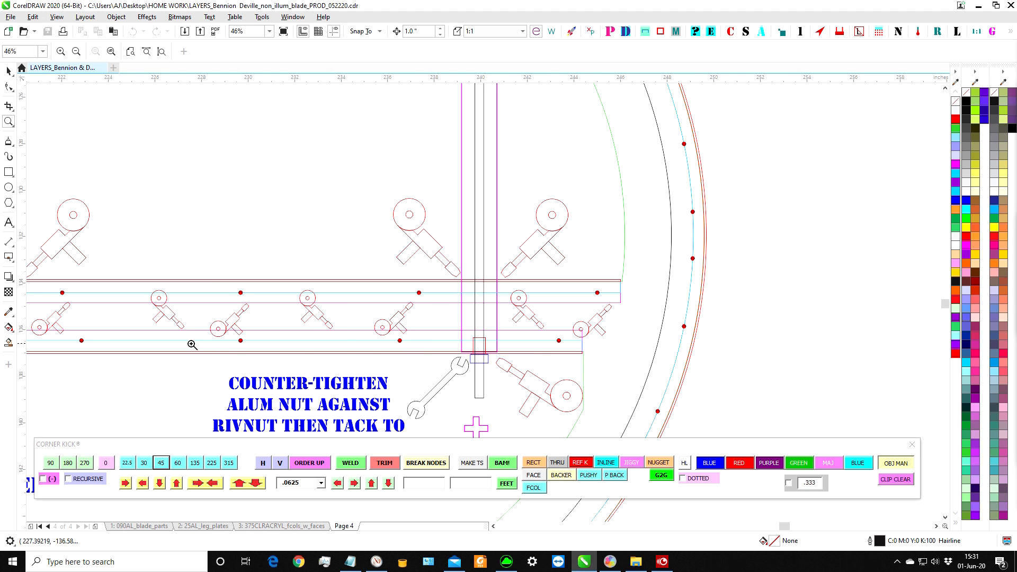
scroll(433, 317, down, 1)
drag(427, 325, 488, 357)
scroll(430, 250, down, 1)
scroll(534, 270, down, 1)
scroll(464, 297, down, 2)
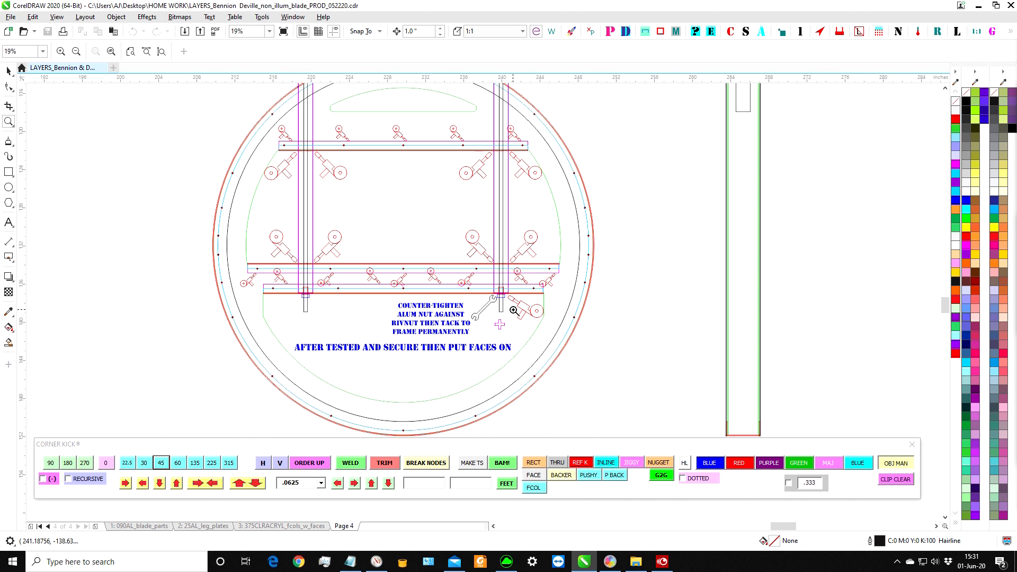
scroll(613, 337, down, 3)
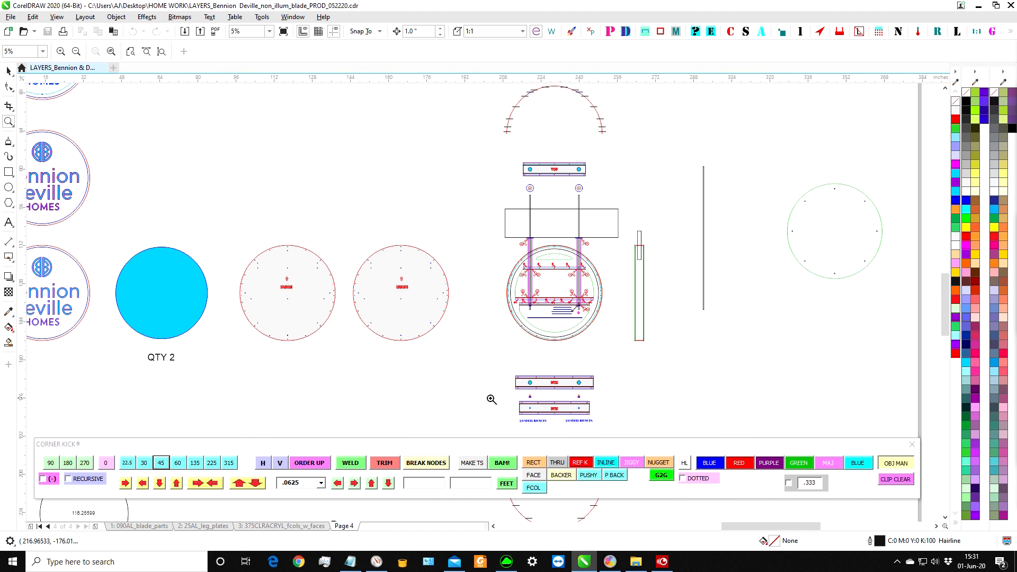
Inspect the two BTM plates and the 3/8 steel rivnut notes, and compare them with the frame's lower crossbars.
drag(492, 400, 604, 431)
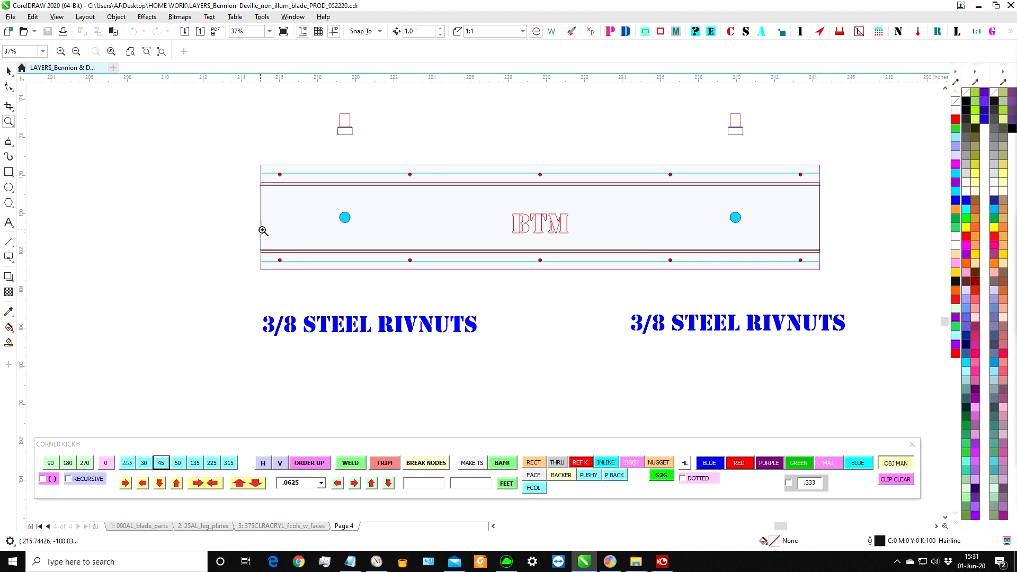
scroll(628, 233, down, 1)
scroll(597, 189, down, 1)
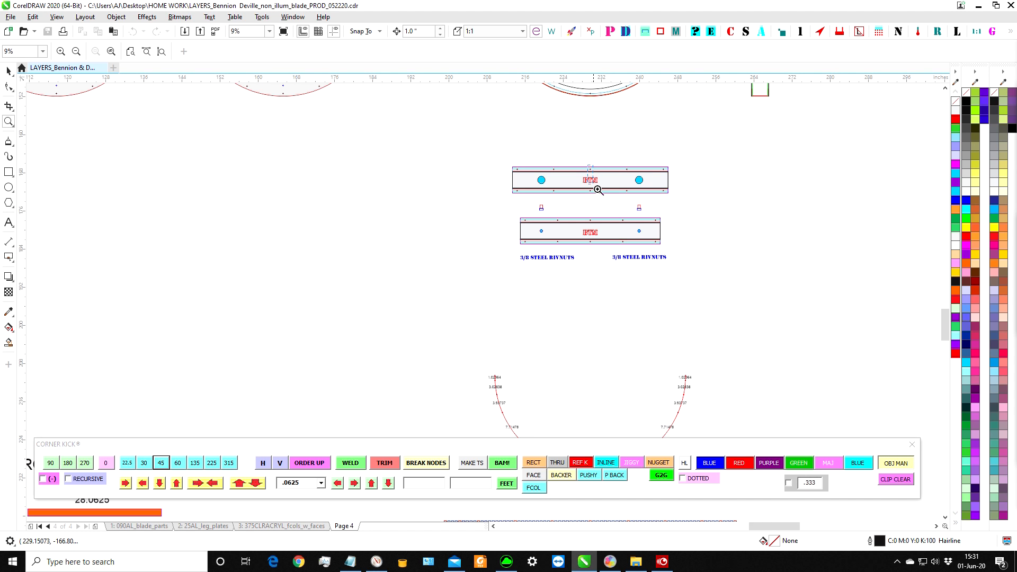
scroll(597, 188, up, 4)
scroll(476, 243, down, 3)
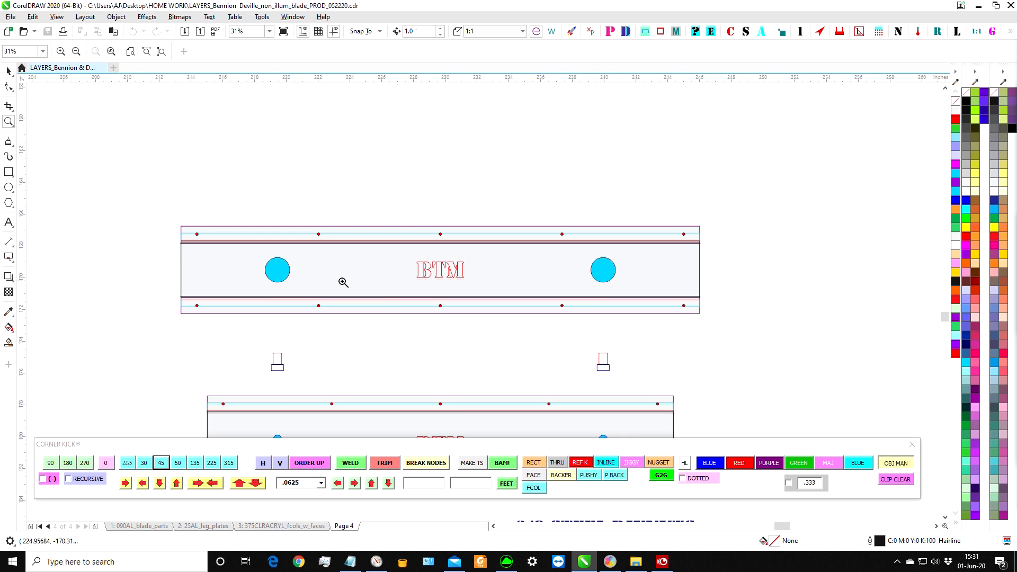
scroll(593, 293, down, 2)
drag(481, 144, 529, 166)
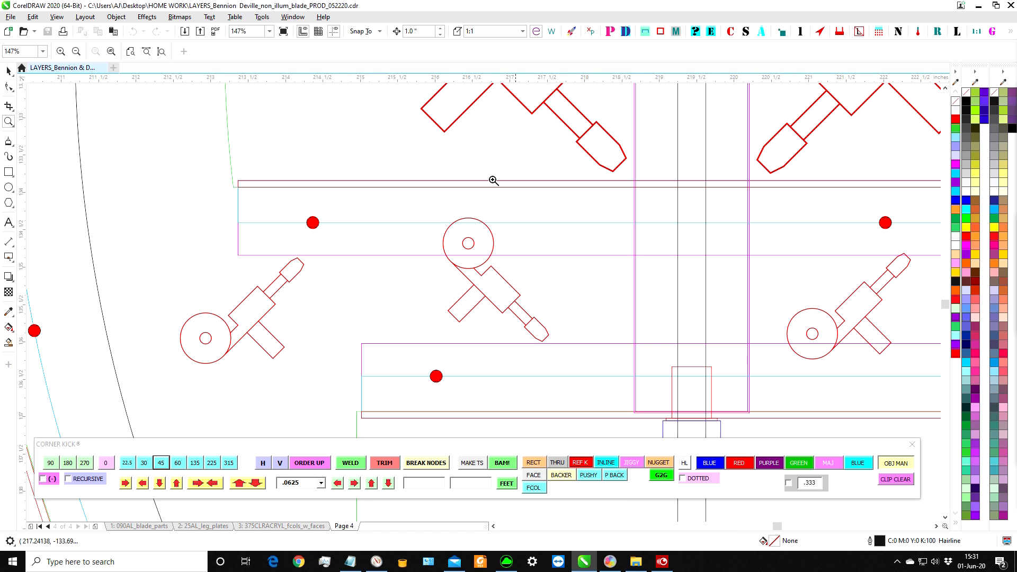
scroll(269, 215, down, 3)
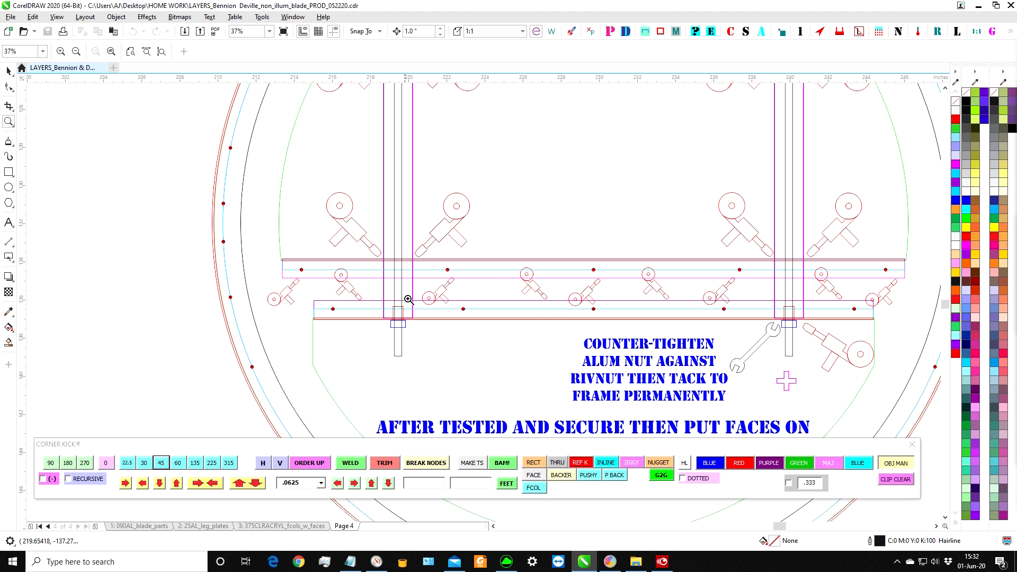
scroll(411, 259, down, 1)
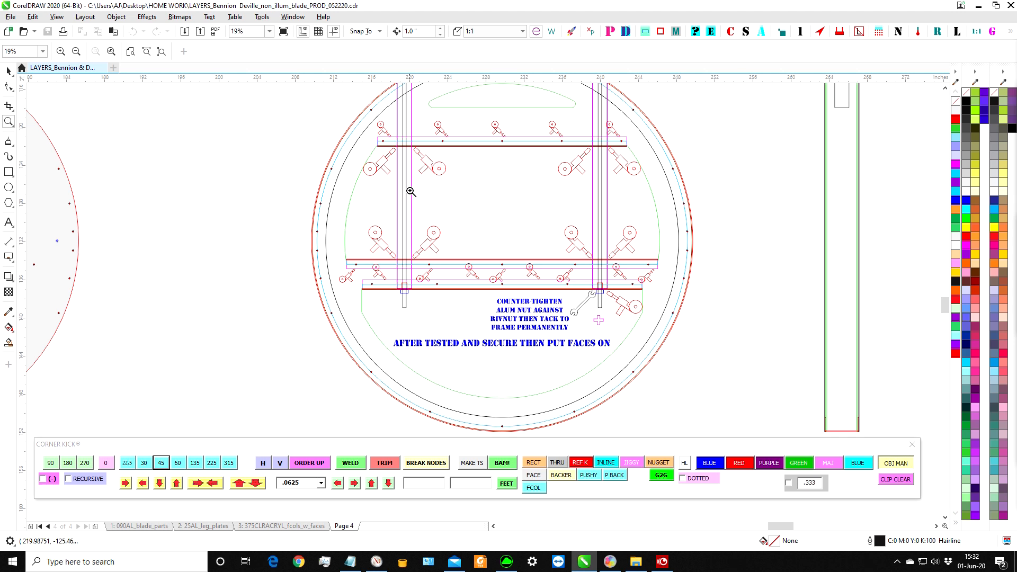
scroll(608, 227, down, 2)
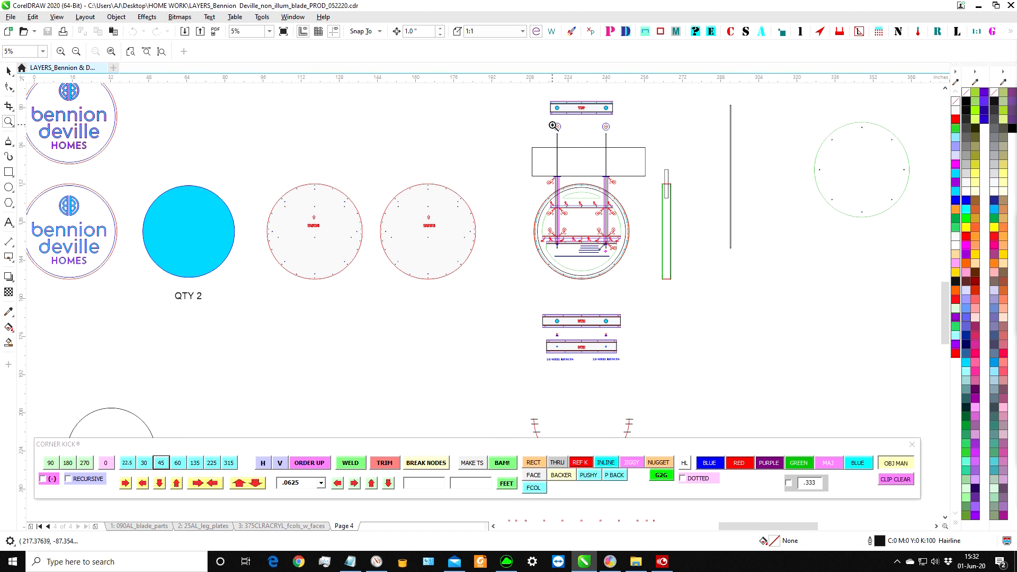
Review the 1.5 Ø x .125t aluminium round tube note and its two 28.0625 cut lengths.
scroll(540, 281, down, 2)
drag(460, 316, 491, 342)
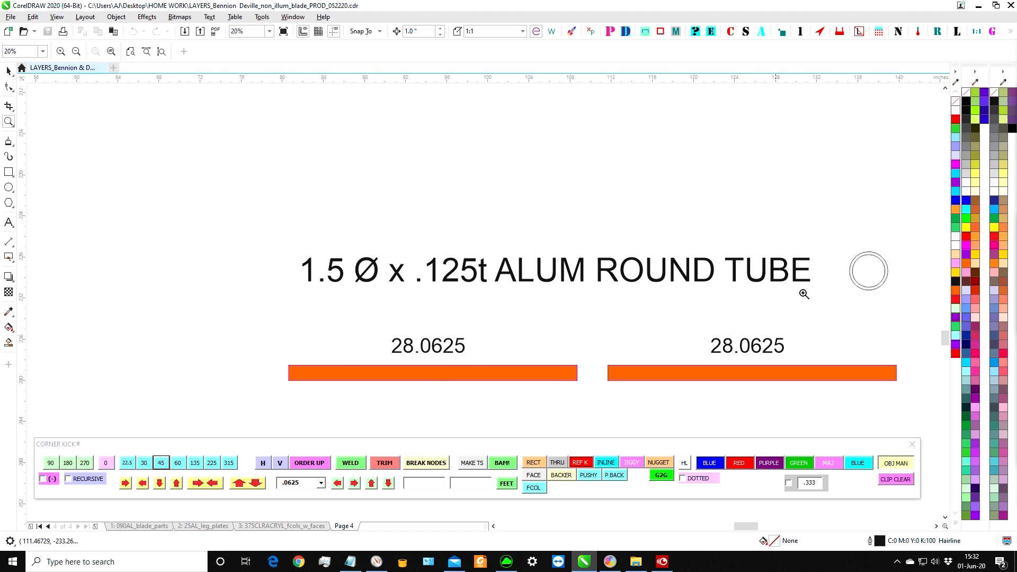
scroll(687, 313, down, 2)
scroll(555, 324, down, 2)
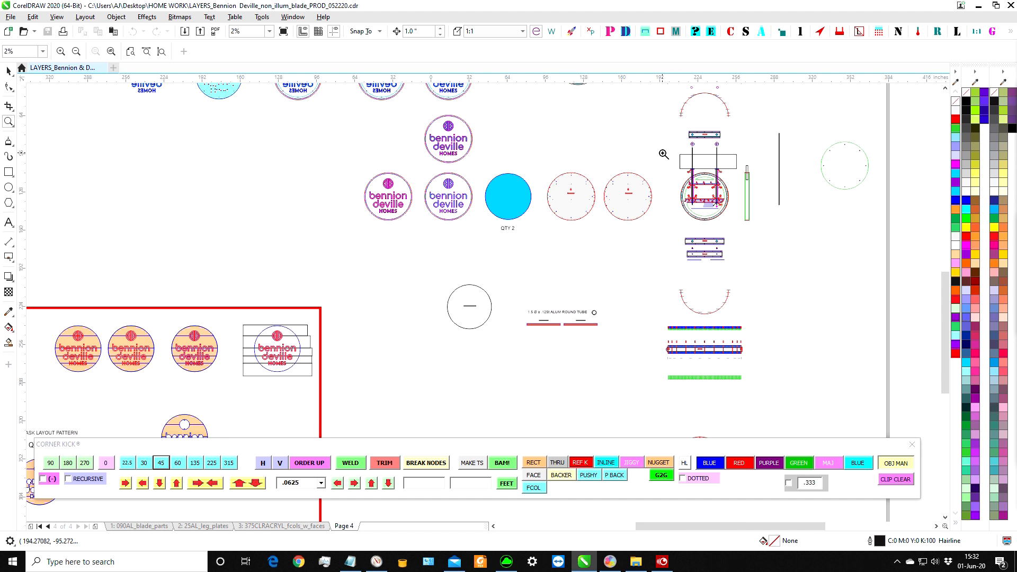
Check the TOP plate and round discs again, and inspect how the post caps meet the rectangle above the circular frame.
drag(663, 154, 724, 238)
scroll(477, 154, down, 3)
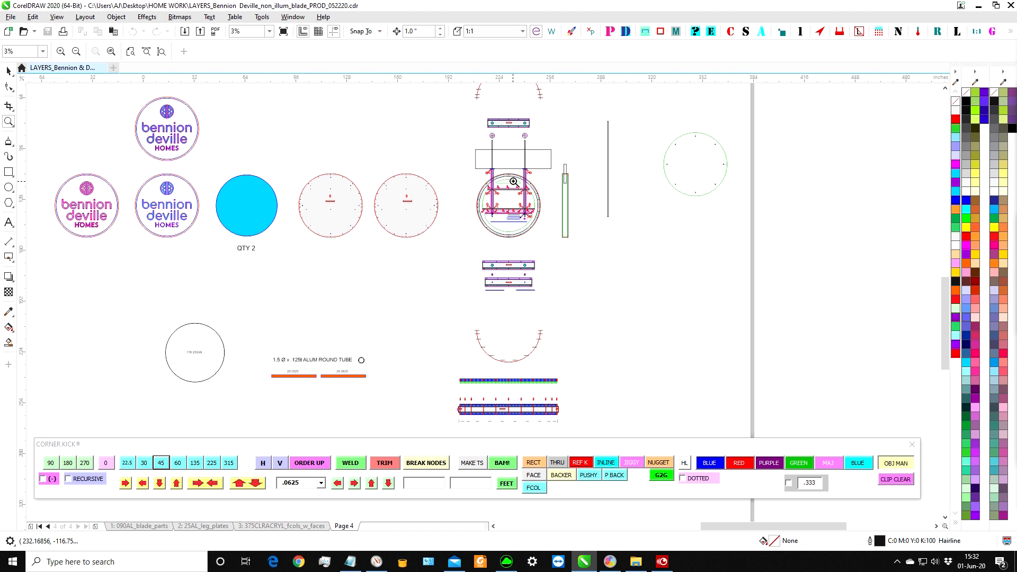
scroll(482, 106, up, 4)
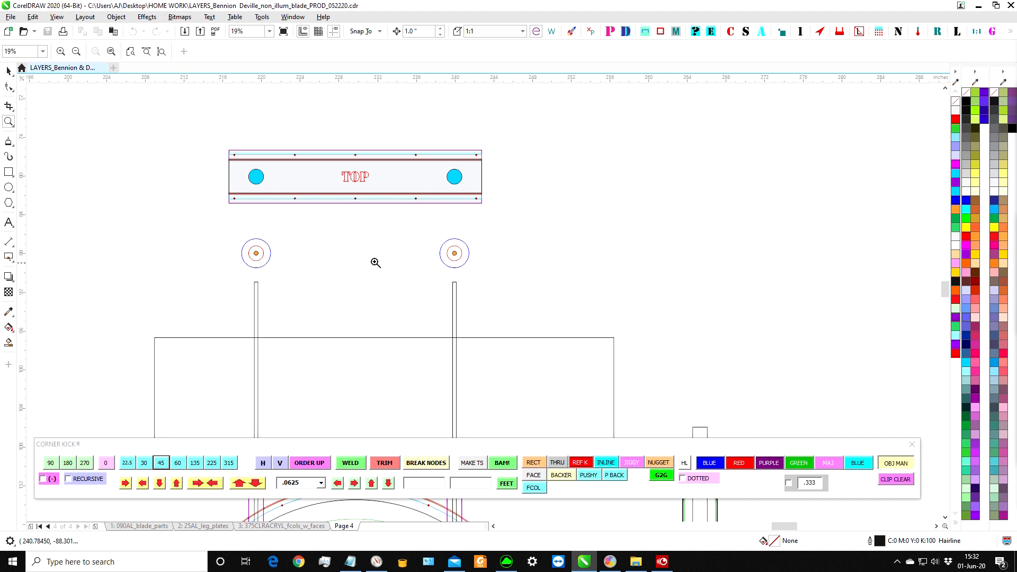
scroll(358, 281, down, 2)
drag(340, 316, 364, 345)
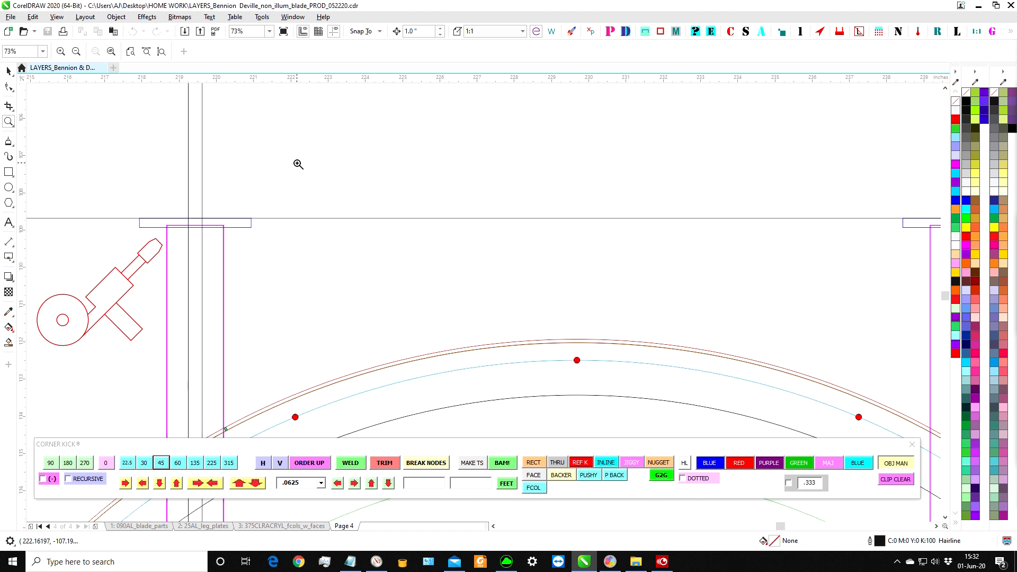
scroll(341, 180, down, 2)
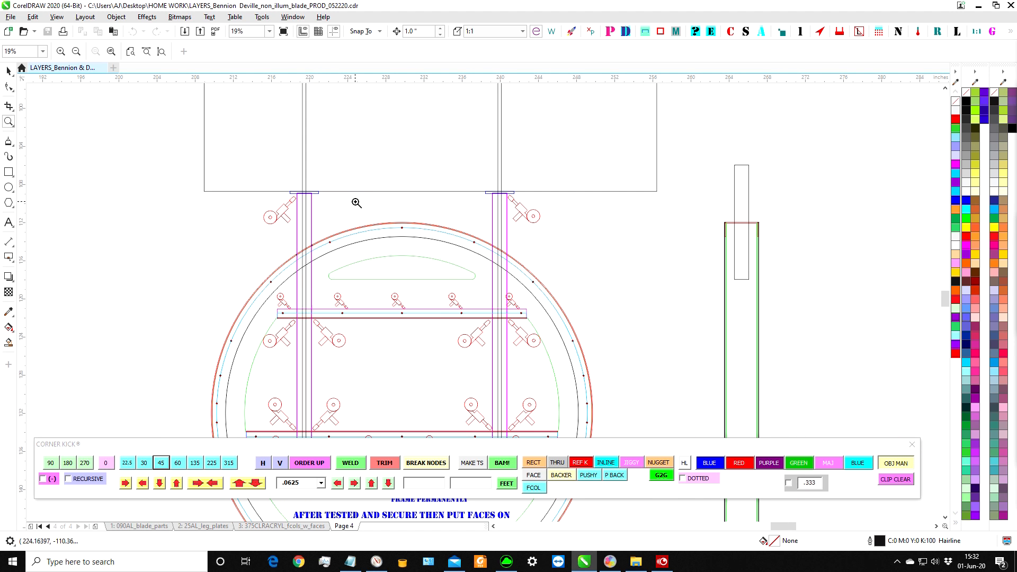
scroll(356, 203, down, 2)
scroll(511, 324, up, 1)
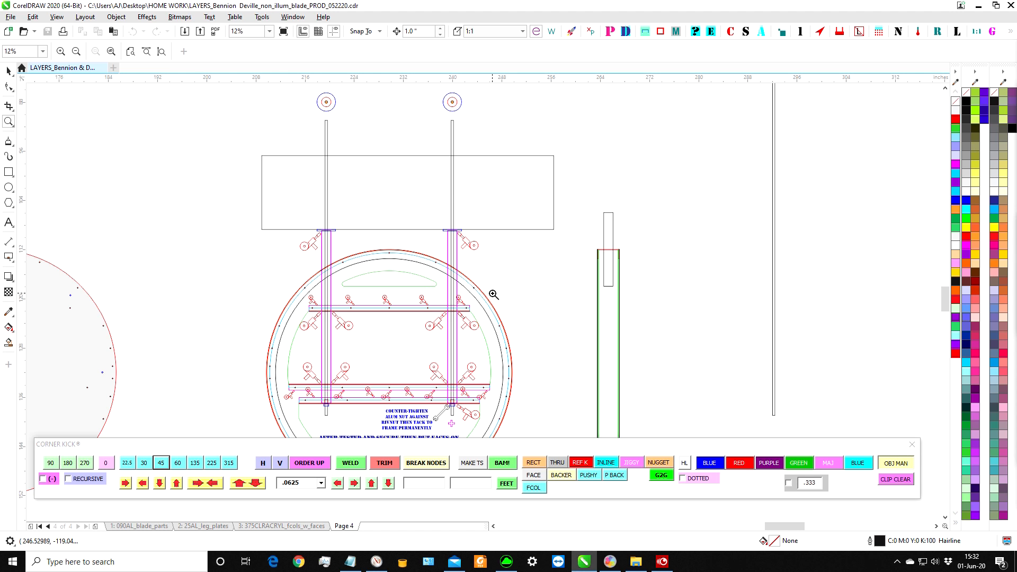
Inspect the weld marks along the frame's second post and the nut and rivnut at its lower end.
drag(422, 294, 546, 411)
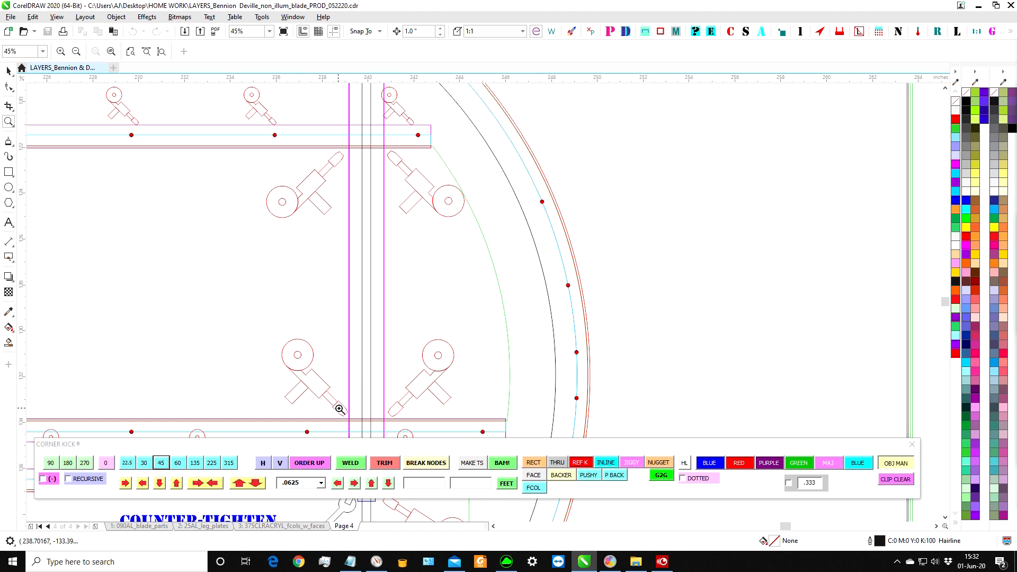
scroll(375, 331, down, 1)
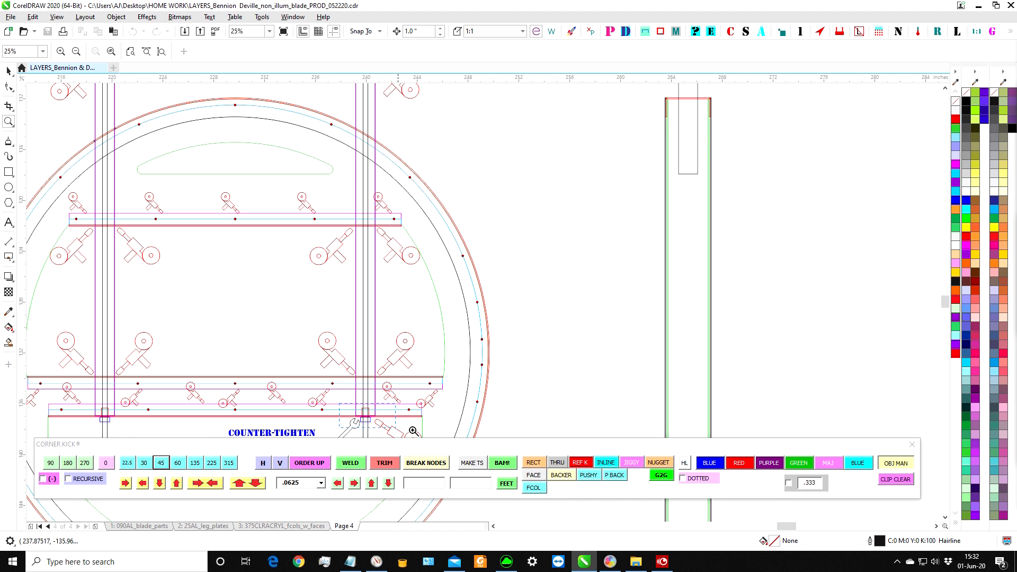
scroll(375, 422, up, 4)
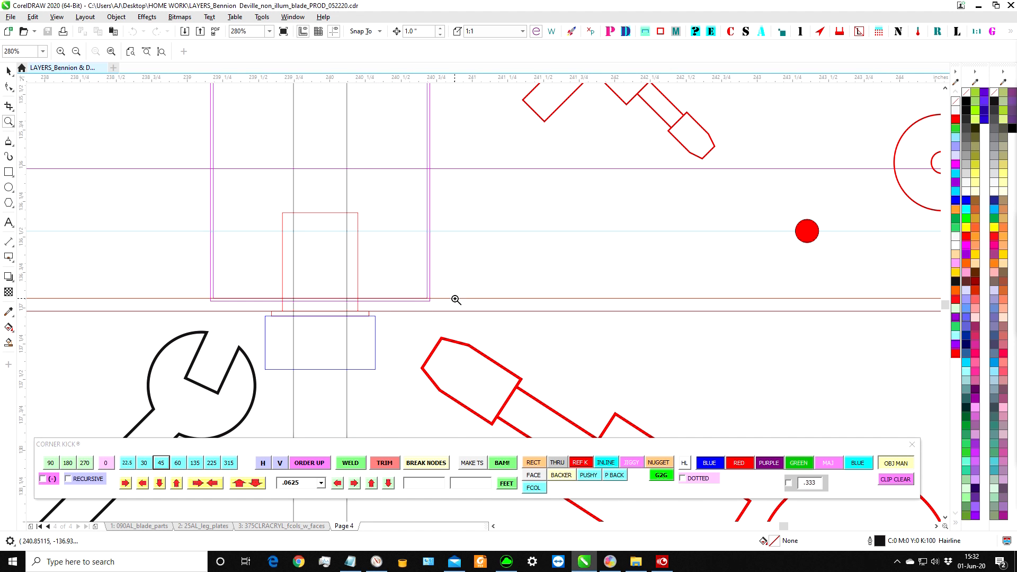
Inspect the rivnut inside the second post's lower end and the weld marks where that post crosses the upper crossbar.
scroll(543, 316, down, 6)
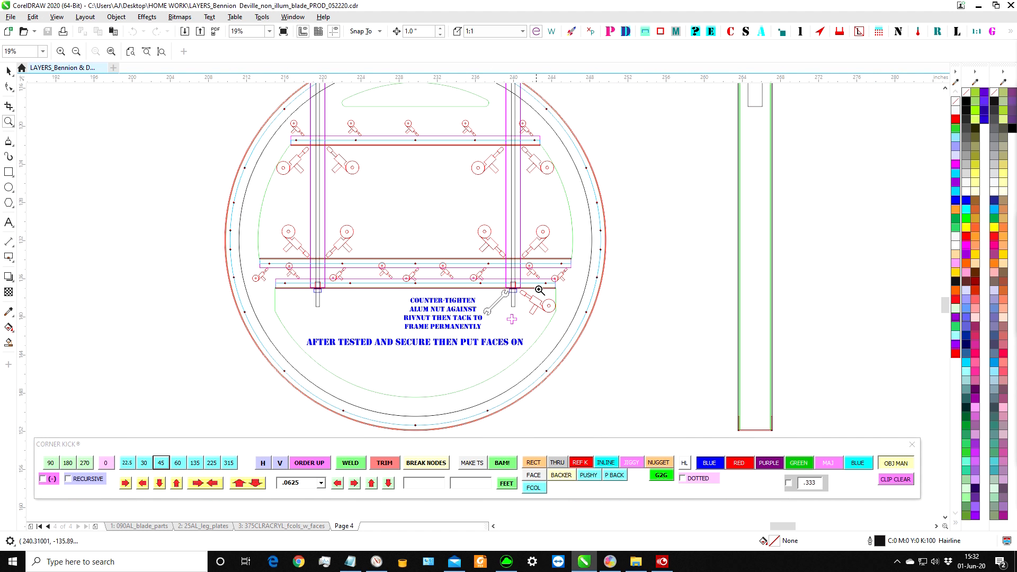
scroll(535, 299, up, 6)
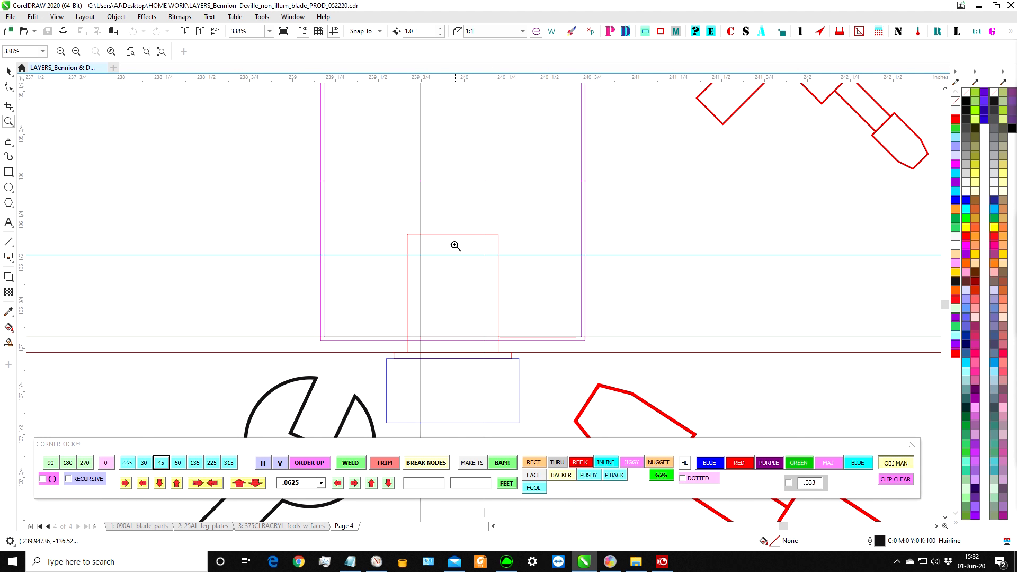
scroll(554, 261, down, 4)
scroll(591, 184, up, 2)
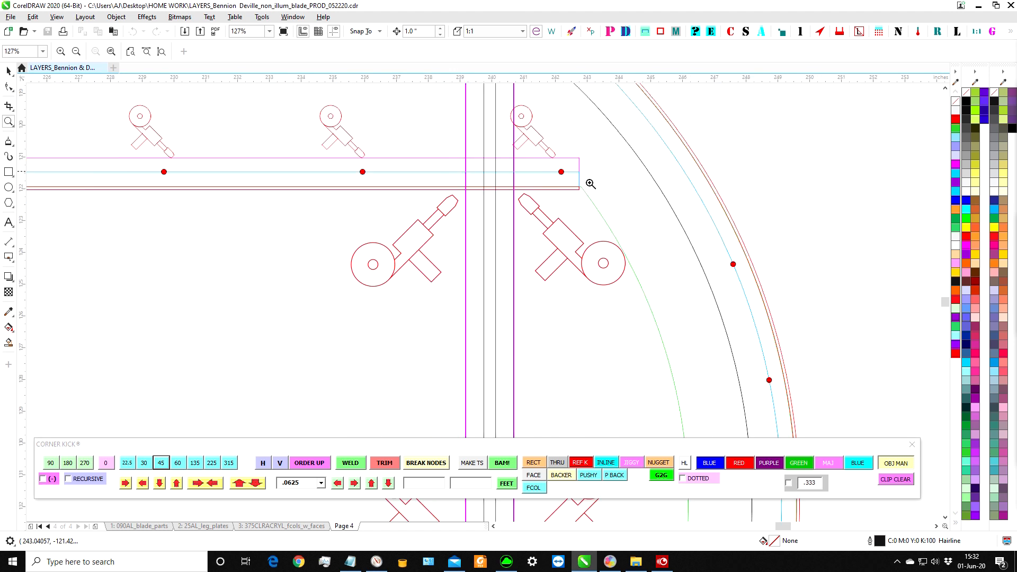
scroll(591, 184, down, 3)
scroll(535, 223, down, 1)
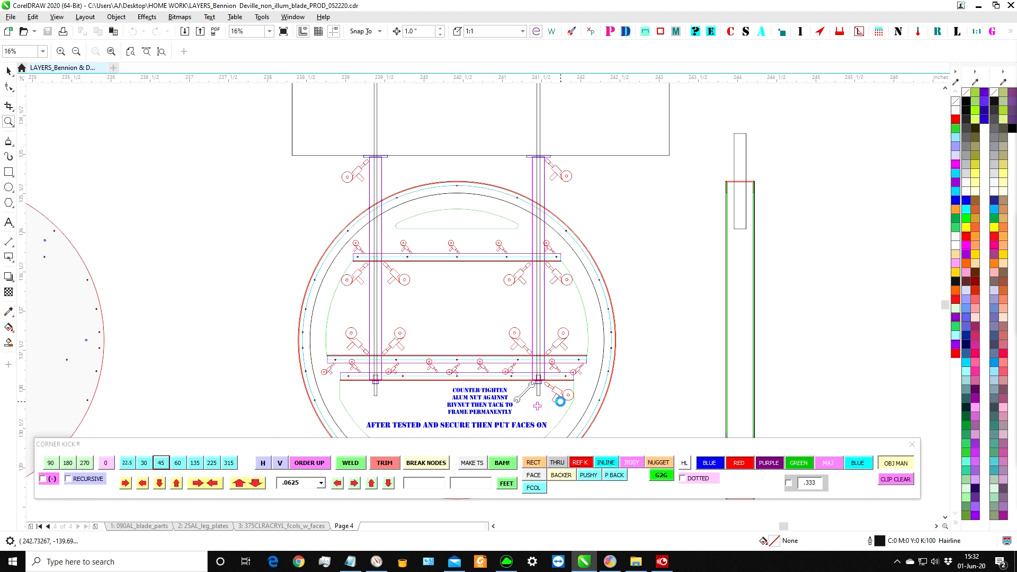
Examine the aluminium nut beneath the second post's rivnut, with its wrench and weld symbols and the COUNTER-TIGHTEN note.
scroll(559, 401, up, 5)
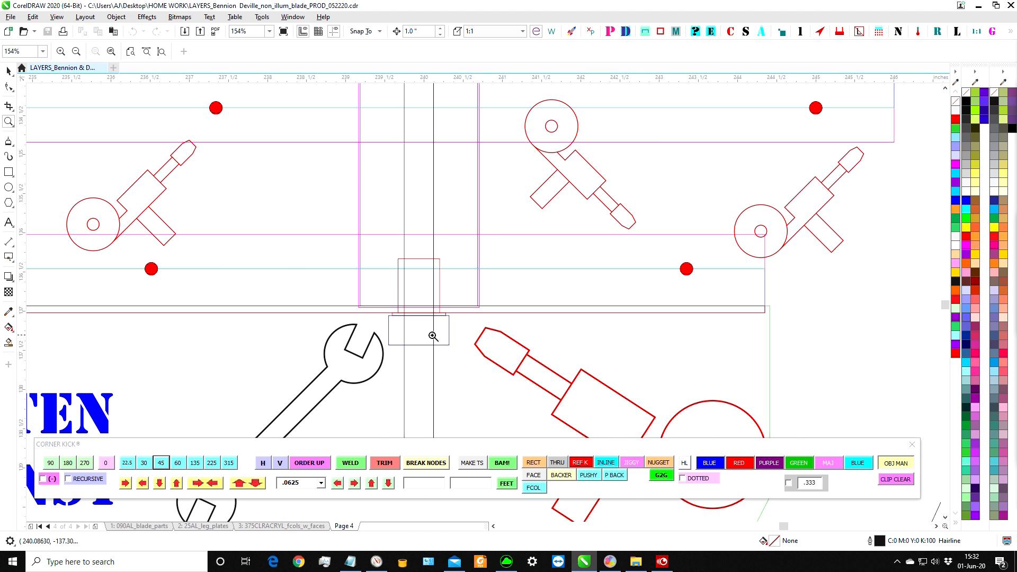
scroll(433, 336, down, 2)
drag(393, 327, 465, 359)
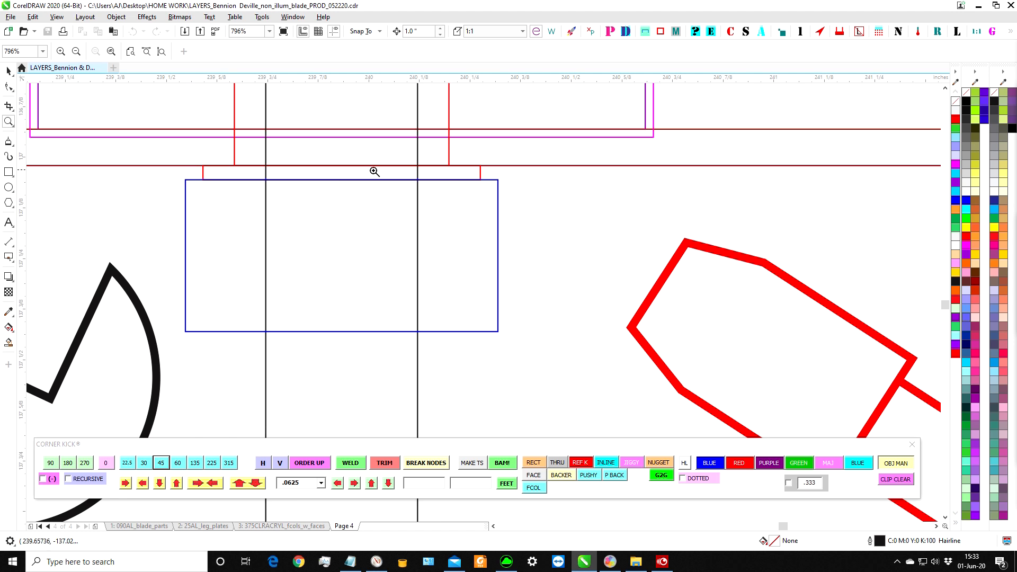
scroll(443, 198, down, 3)
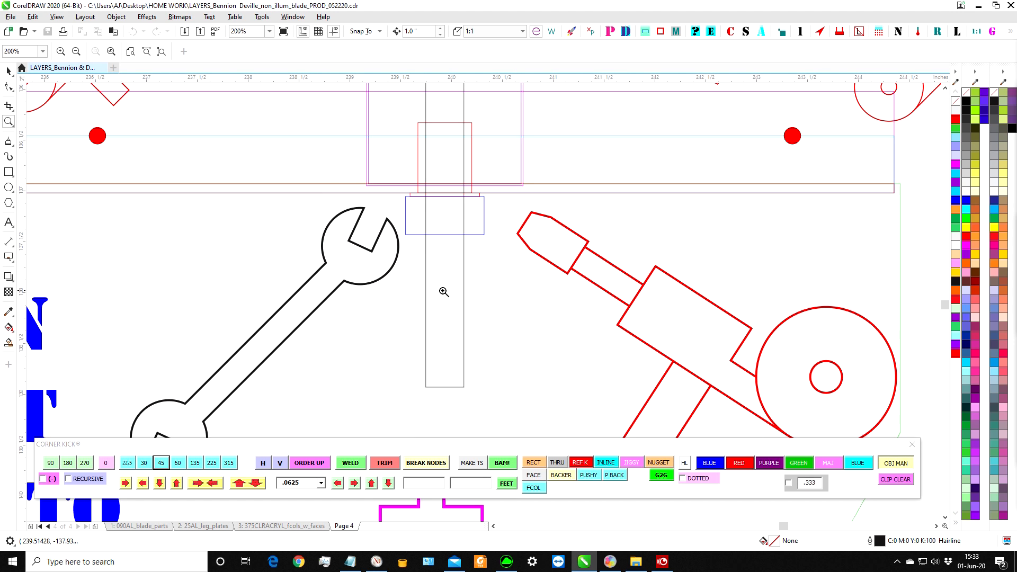
scroll(618, 271, down, 2)
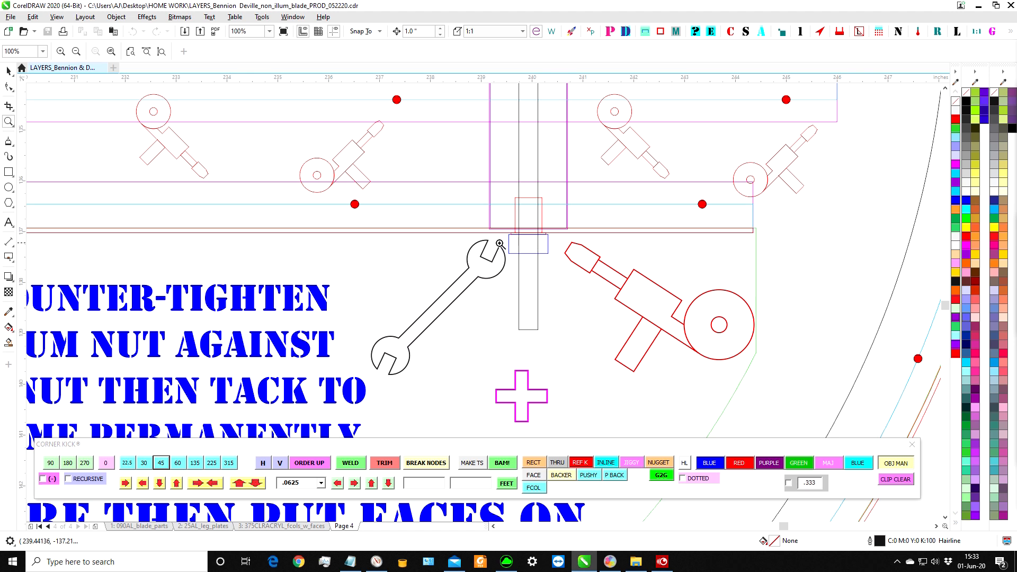
scroll(617, 250, down, 4)
scroll(325, 257, down, 4)
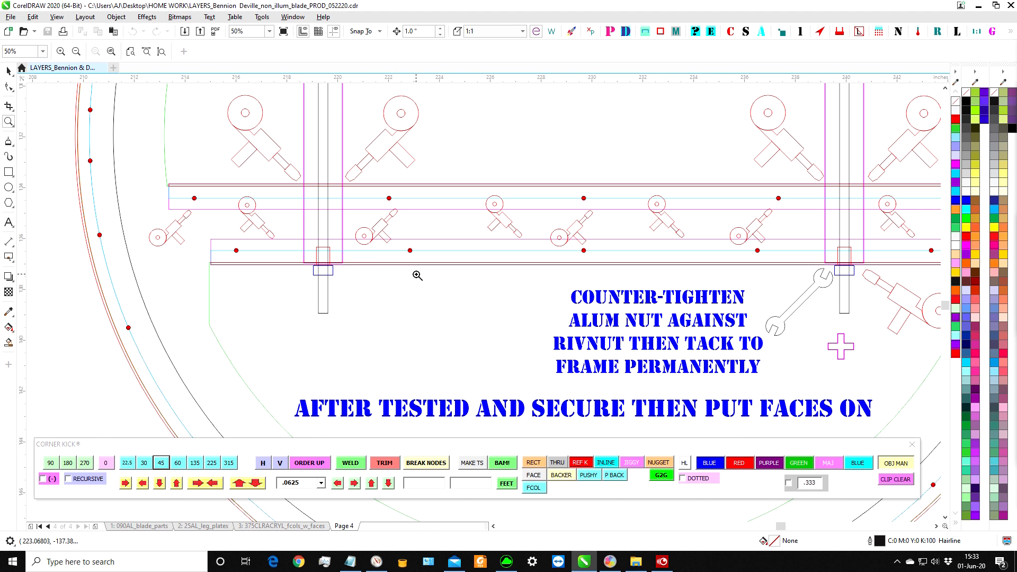
Review the lower crossbars and threaded rod ends, and compare the whole circular frame with its side view and surrounding parts.
drag(380, 221, 611, 339)
scroll(610, 285, down, 4)
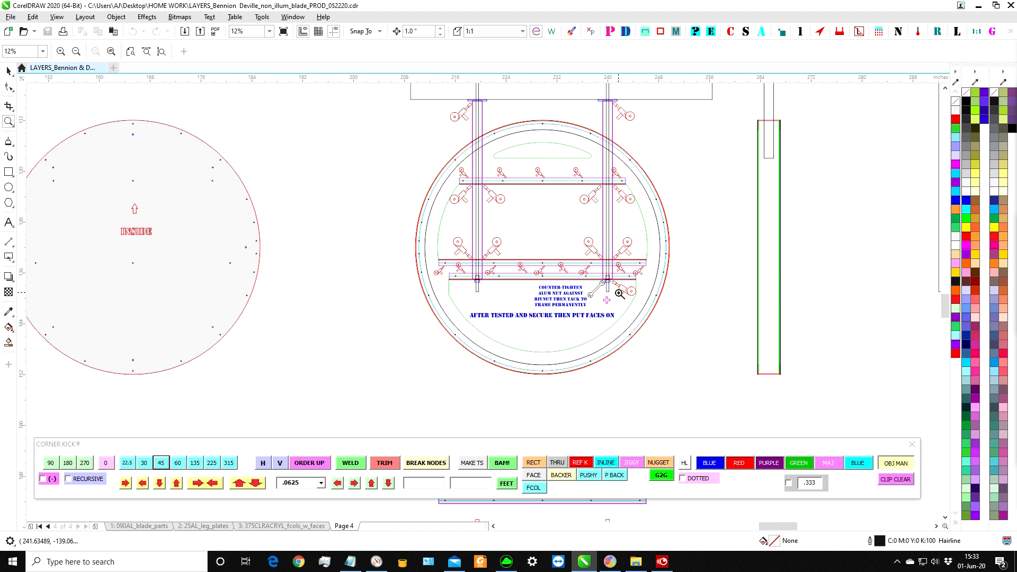
scroll(604, 136, down, 2)
scroll(654, 184, up, 5)
scroll(634, 282, down, 4)
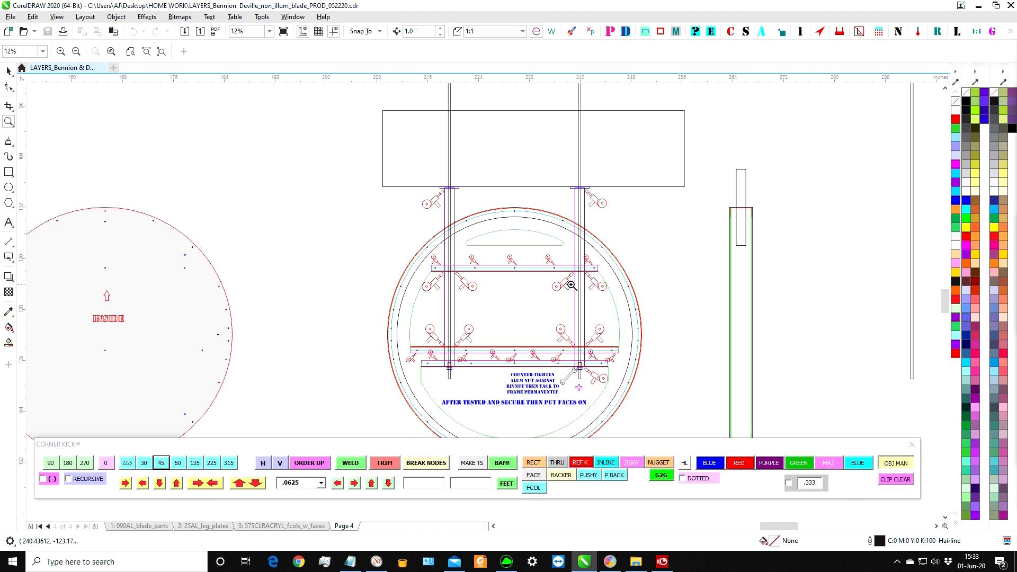
scroll(220, 288, down, 4)
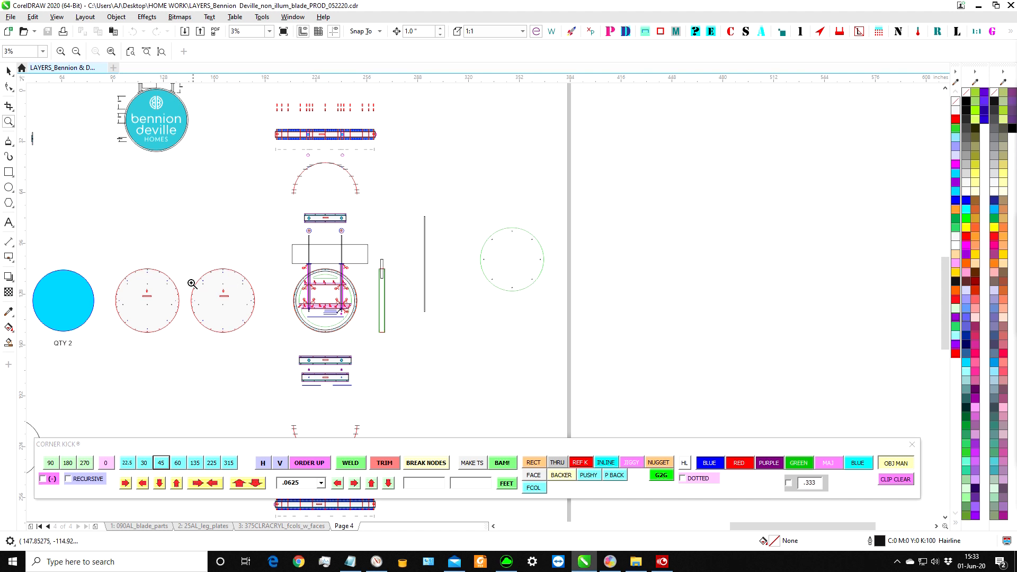
scroll(398, 287, down, 1)
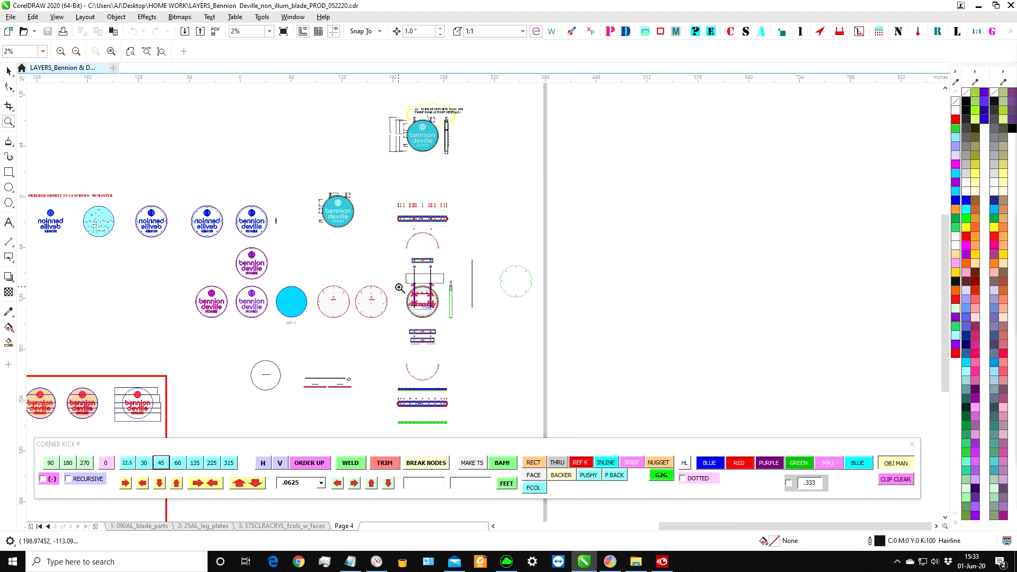
scroll(509, 197, up, 5)
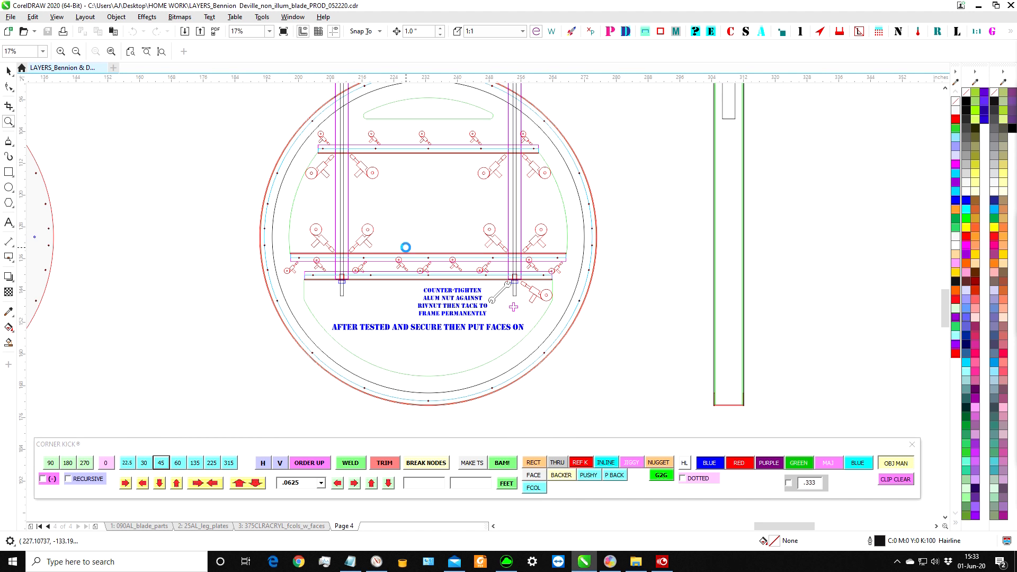
scroll(405, 250, down, 2)
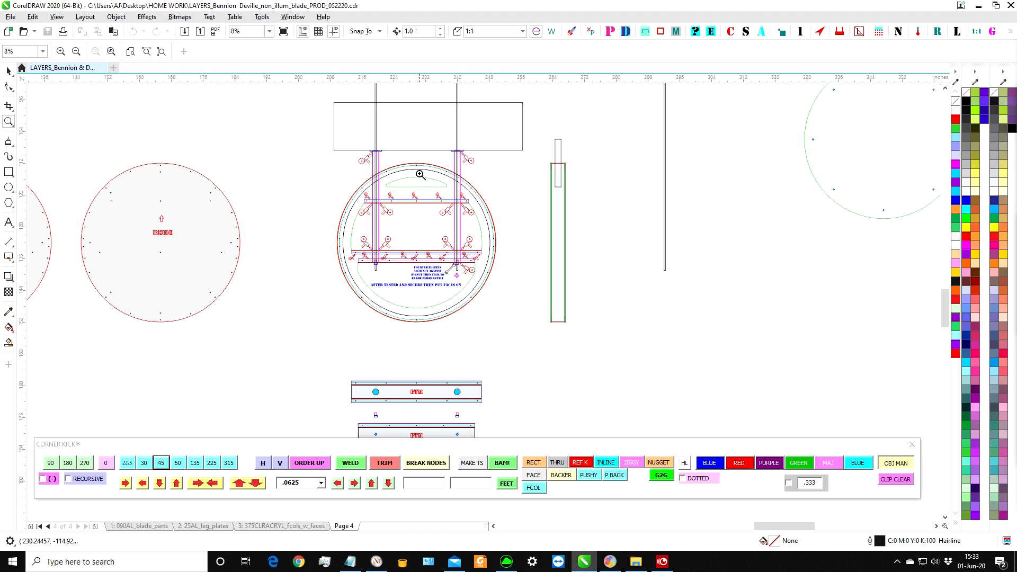
Inspect the upper crossbar's holes and weld marks between both posts, and locate the frame within the full parts layout.
drag(359, 193, 502, 222)
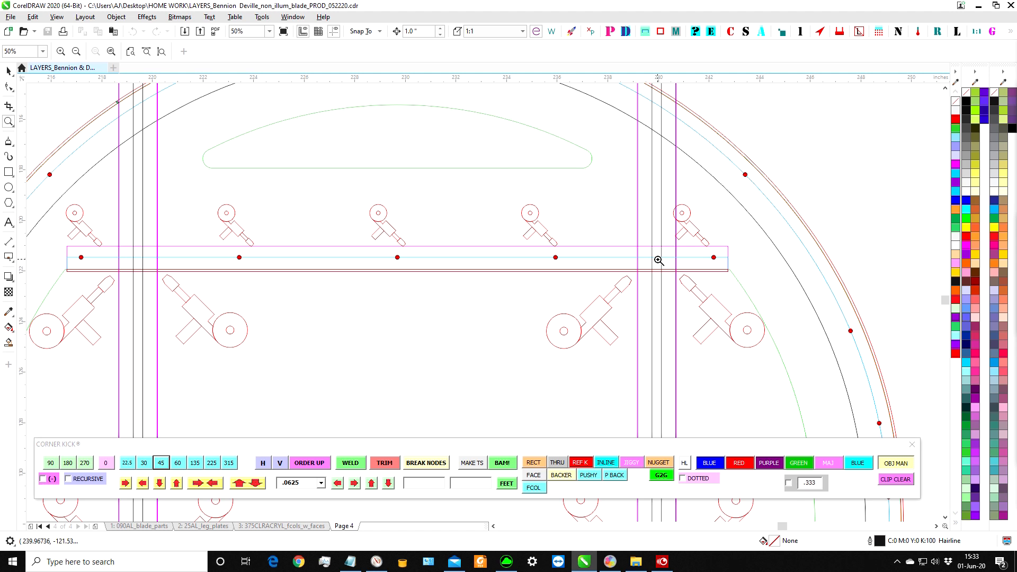
scroll(496, 166, down, 4)
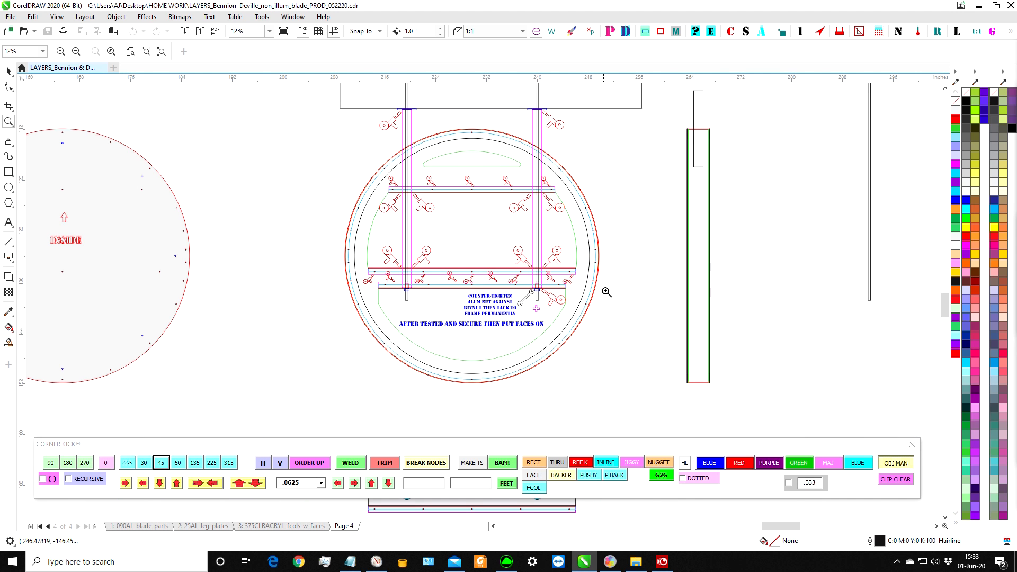
scroll(610, 249, down, 4)
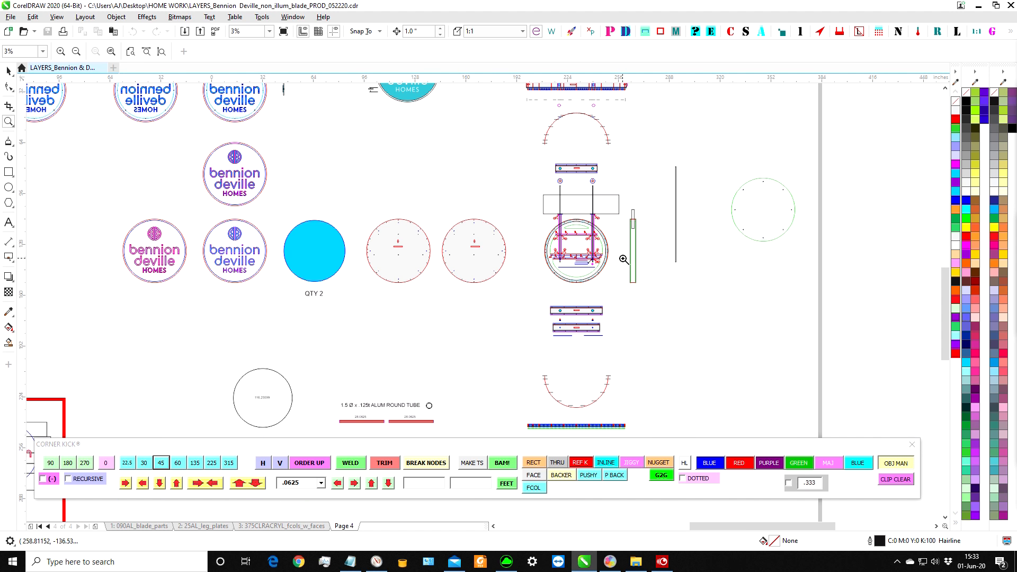
scroll(597, 201, down, 2)
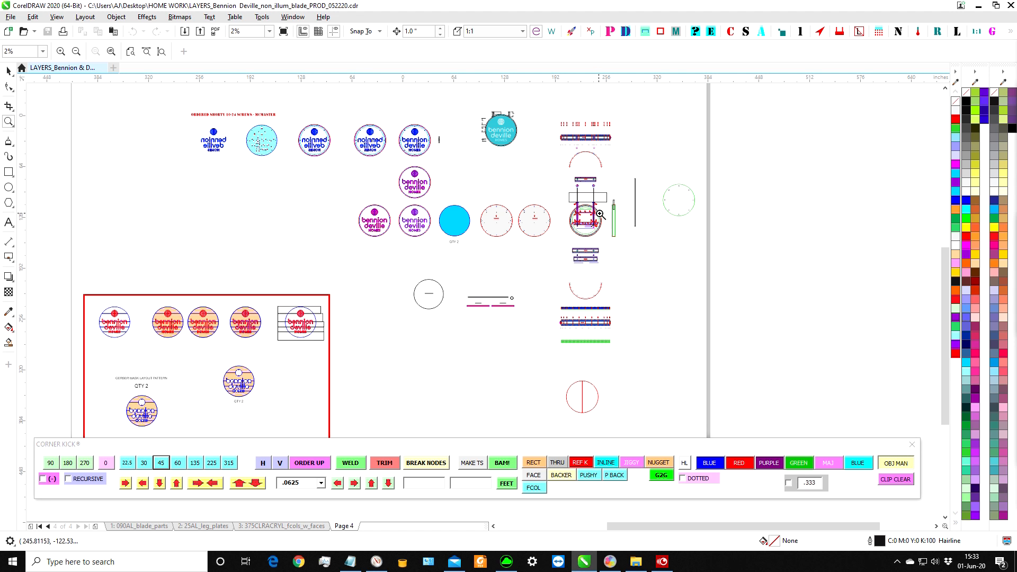
scroll(233, 125, up, 5)
scroll(516, 223, down, 4)
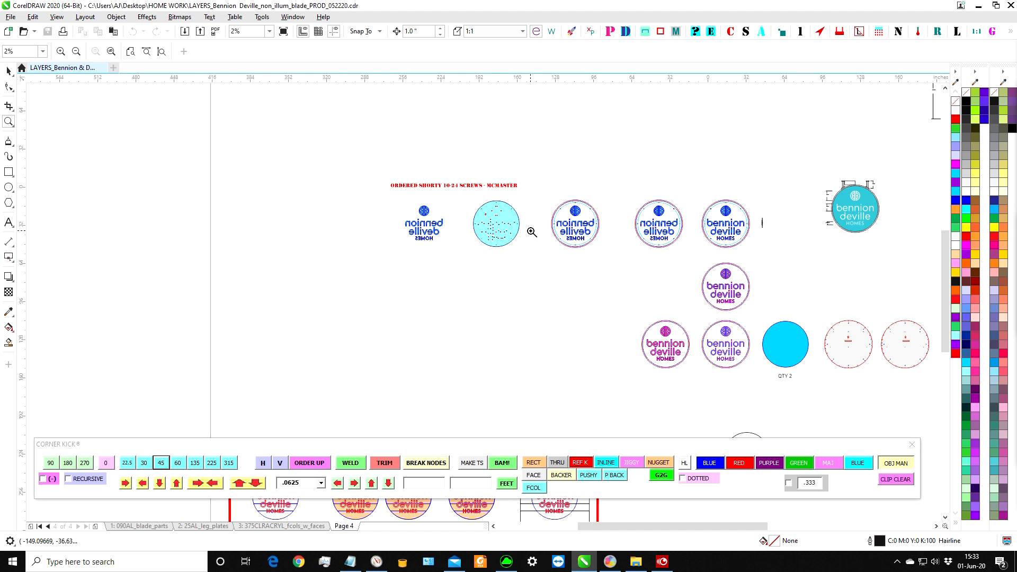
Examine the hole positions in the mirrored bennion deville HOMES letters and the matching drilled round face.
scroll(443, 211, up, 5)
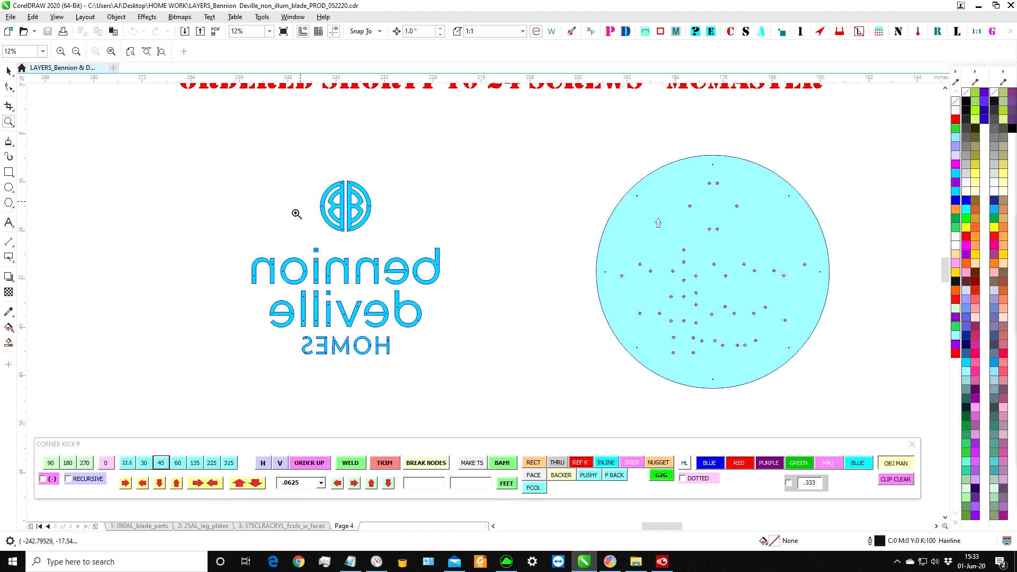
scroll(318, 270, up, 5)
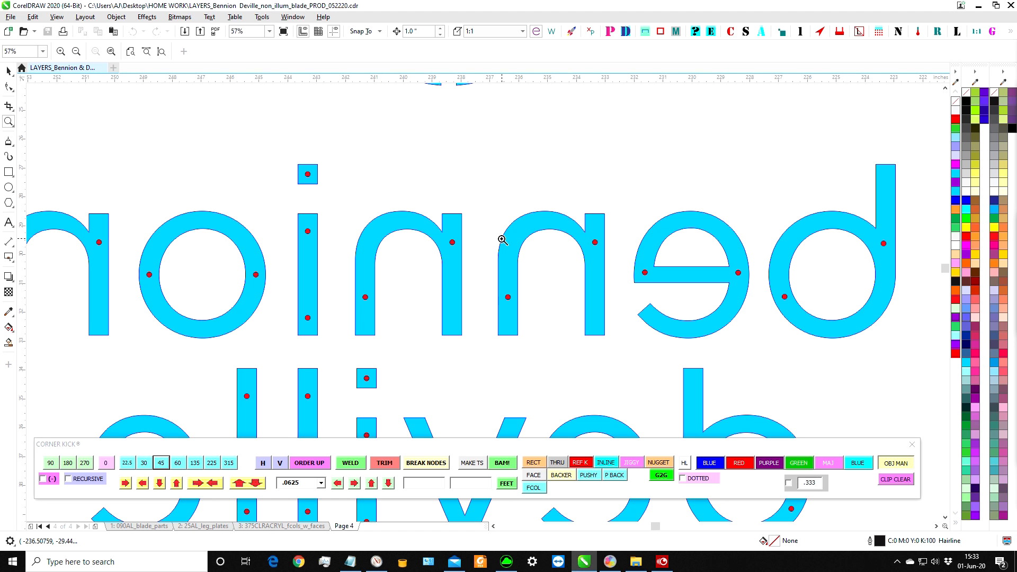
scroll(556, 259, down, 8)
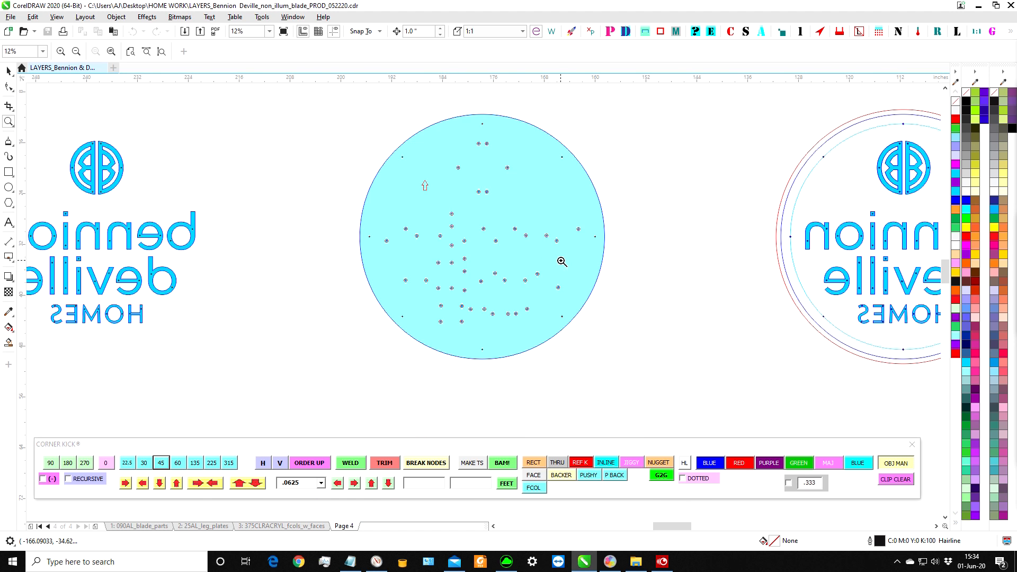
Inspect the side section showing how the short screw passes through the face into the cyan letter.
scroll(874, 217, up, 14)
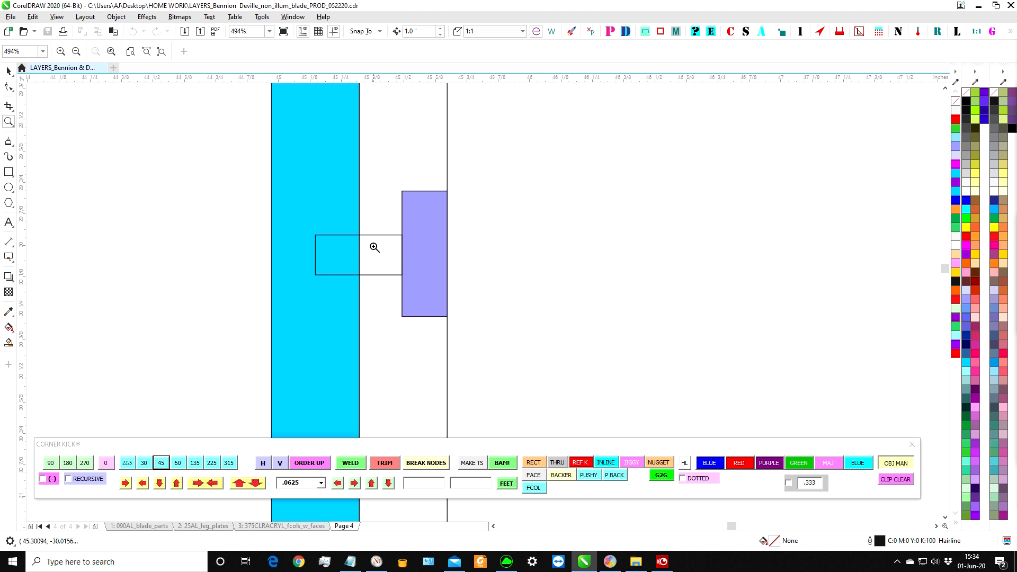
scroll(529, 247, down, 3)
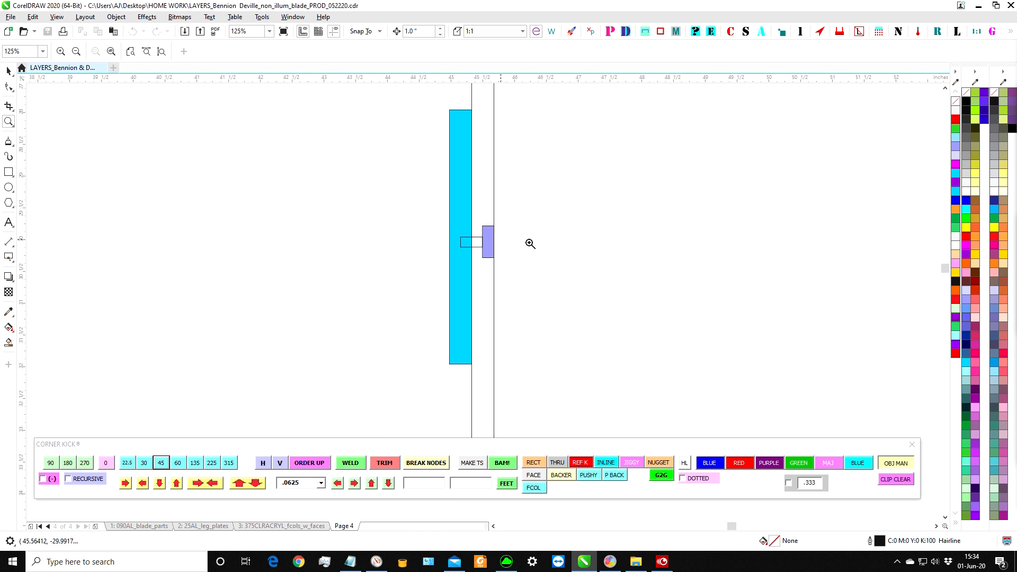
scroll(593, 250, down, 3)
scroll(491, 261, down, 2)
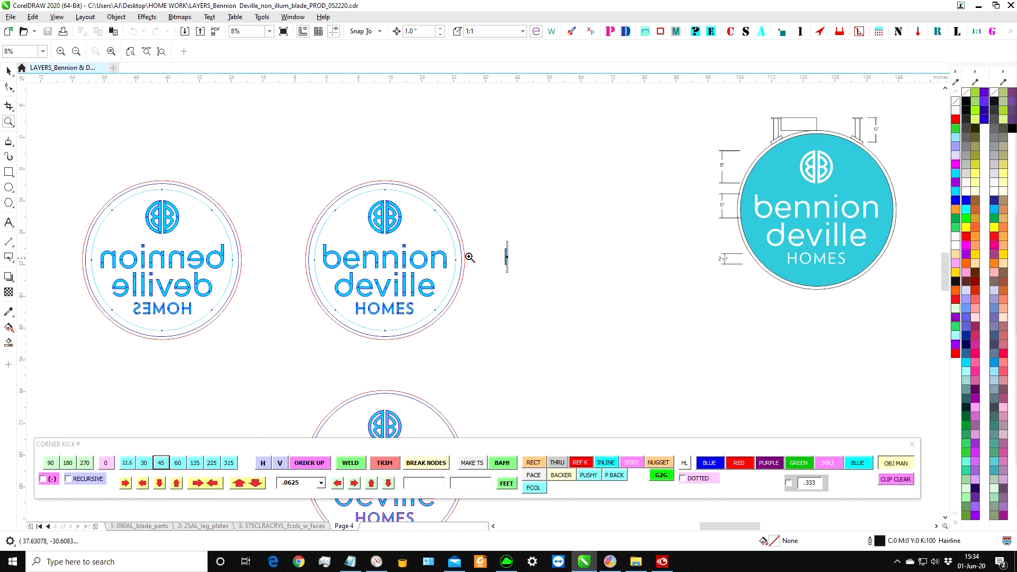
Check the front-reading logo face, its letter hole positions and the mounting holes around its perimeter.
scroll(467, 238, up, 2)
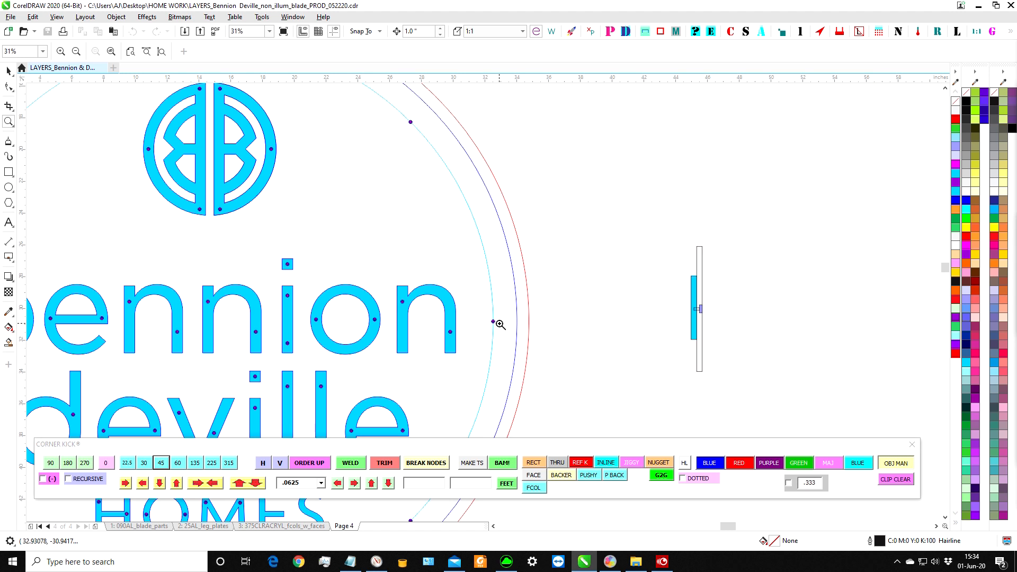
scroll(413, 149, down, 1)
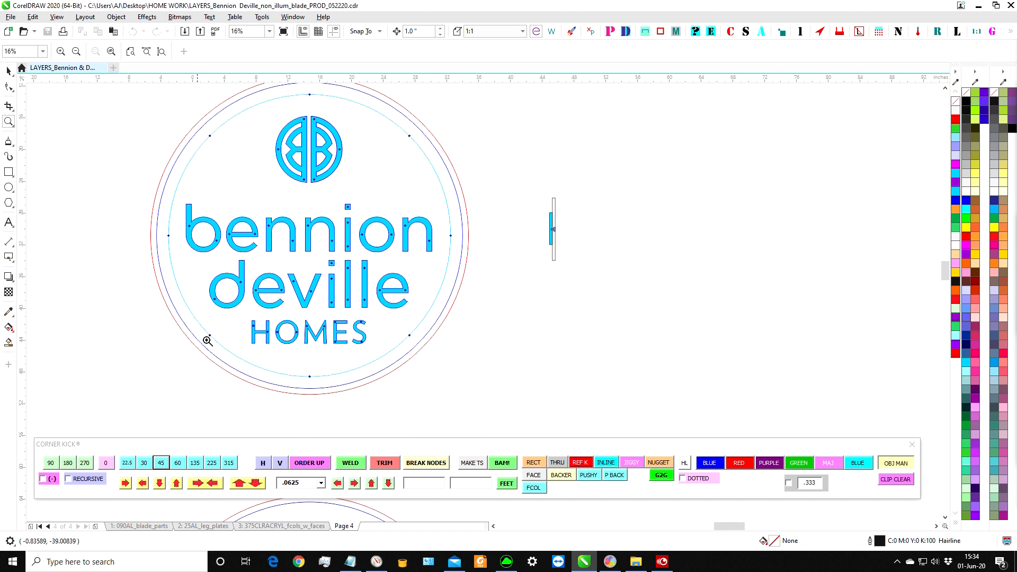
scroll(444, 259, down, 2)
scroll(662, 383, down, 1)
Examine the perimeter and screw-head clearance holes on the two round plates marked INSIDE, and compare them with the logo faces.
drag(657, 391, 718, 455)
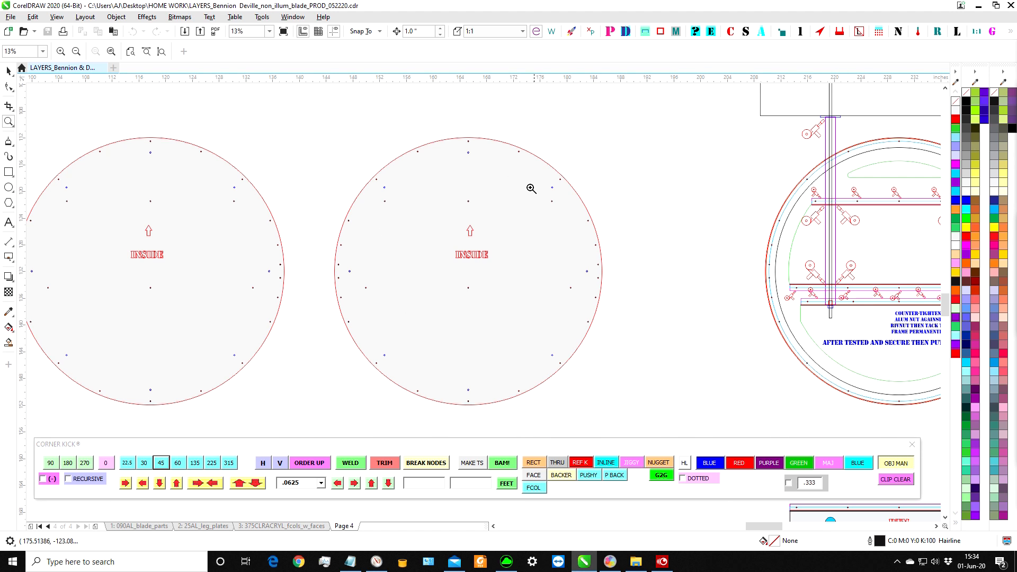
drag(448, 142, 497, 188)
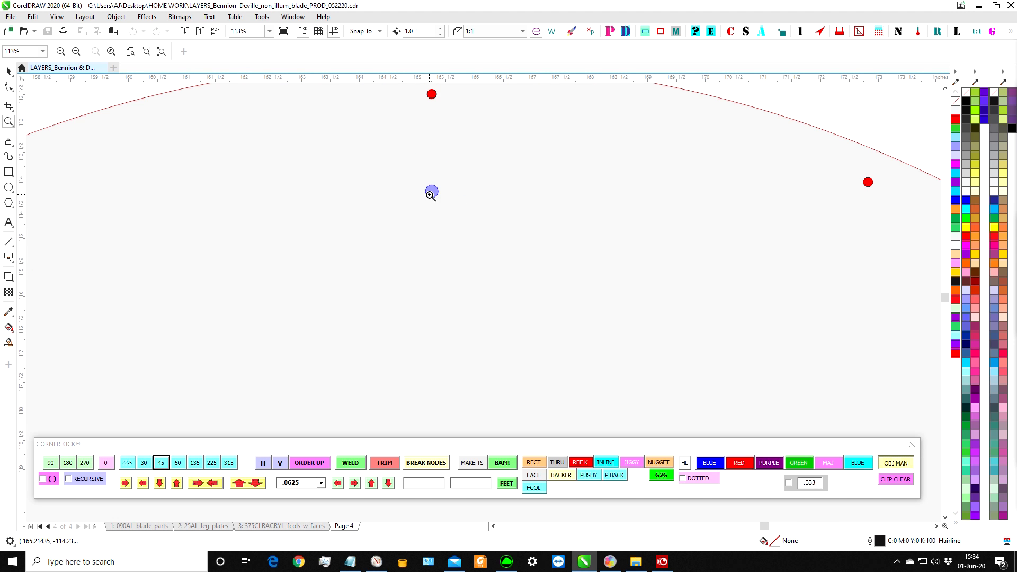
scroll(422, 192, down, 10)
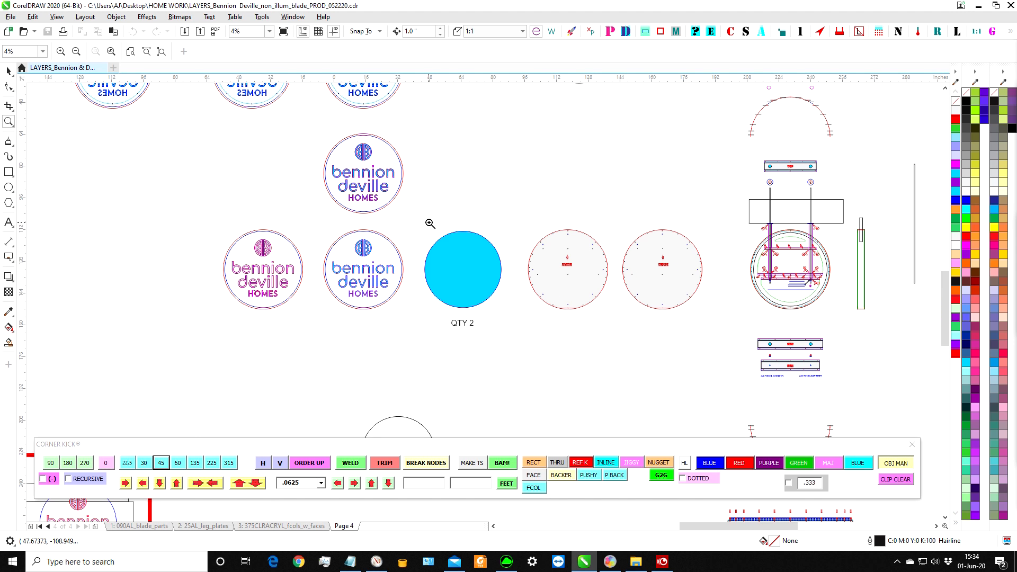
scroll(535, 265, up, 6)
scroll(560, 299, down, 3)
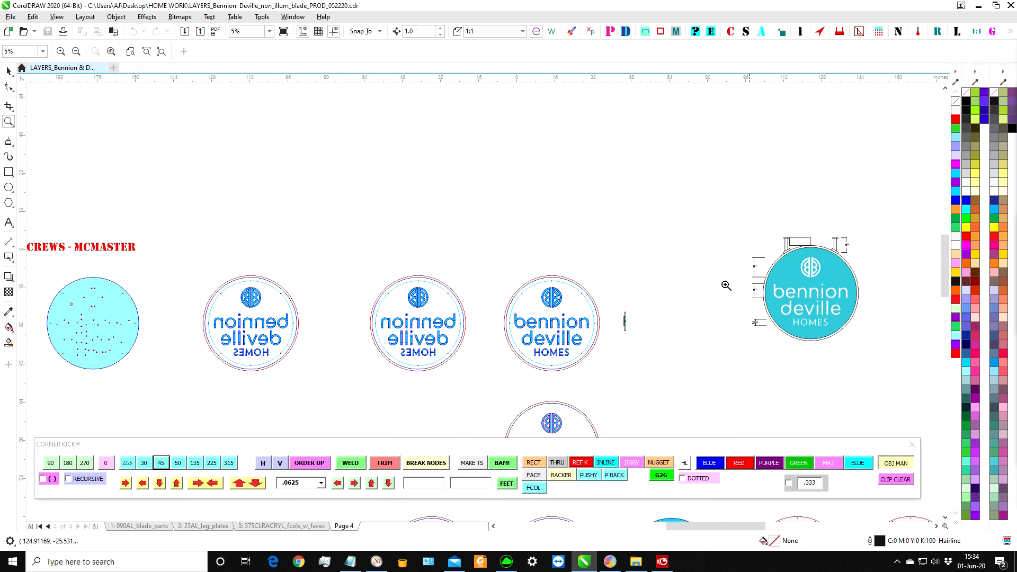
Review the ORDERED SHORTY 10-24 SCREWS - MCMASTER note beside the drilled face, and compare the logo layouts with the finished sign rendering.
scroll(306, 367, down, 2)
scroll(530, 330, up, 4)
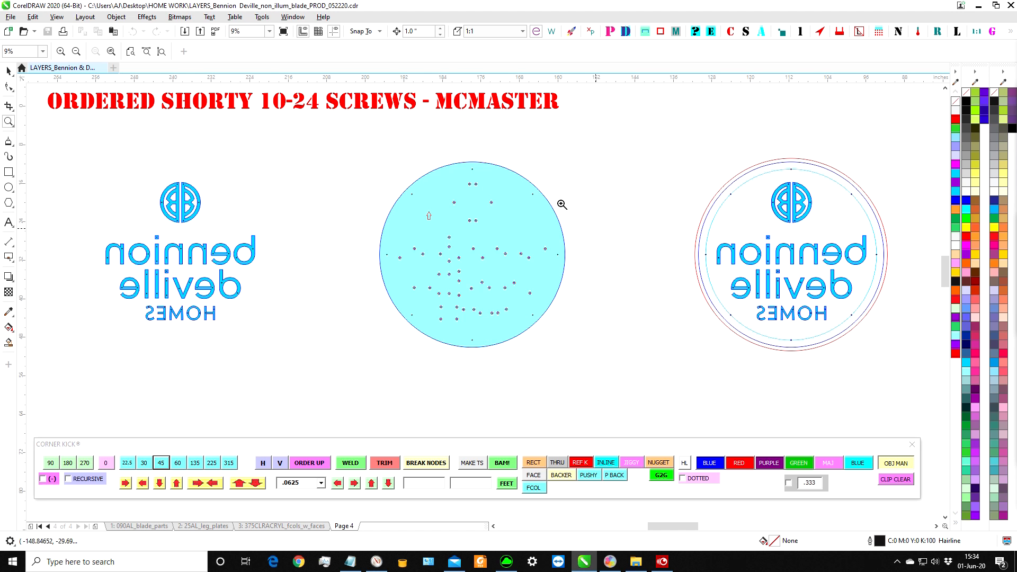
scroll(293, 175, down, 2)
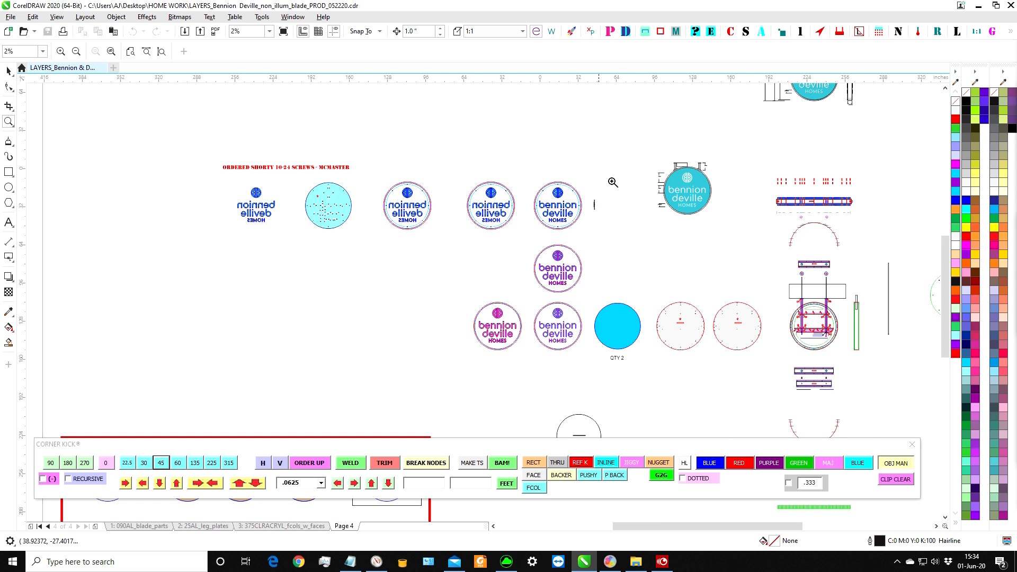
drag(655, 160, 712, 249)
scroll(535, 228, down, 3)
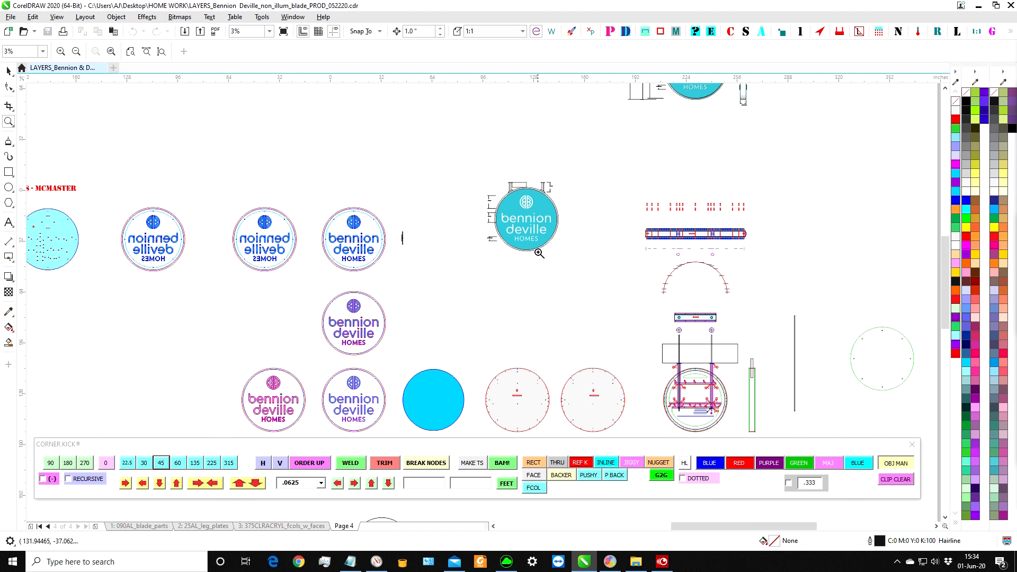
Inspect the two mounting legs above the teal round sign and the dimensions beside its logo.
drag(479, 170, 581, 235)
scroll(364, 227, down, 3)
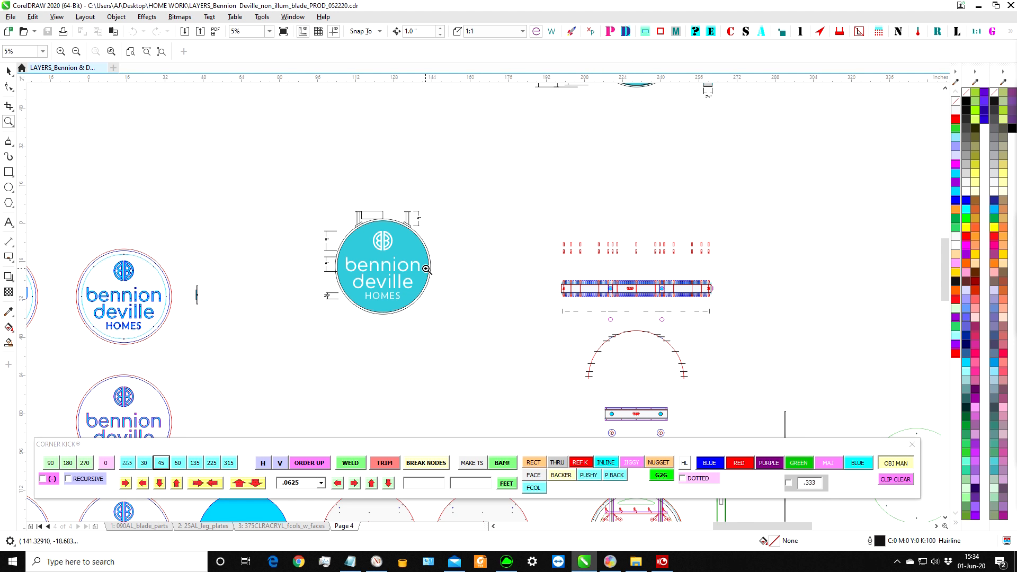
drag(280, 188, 469, 278)
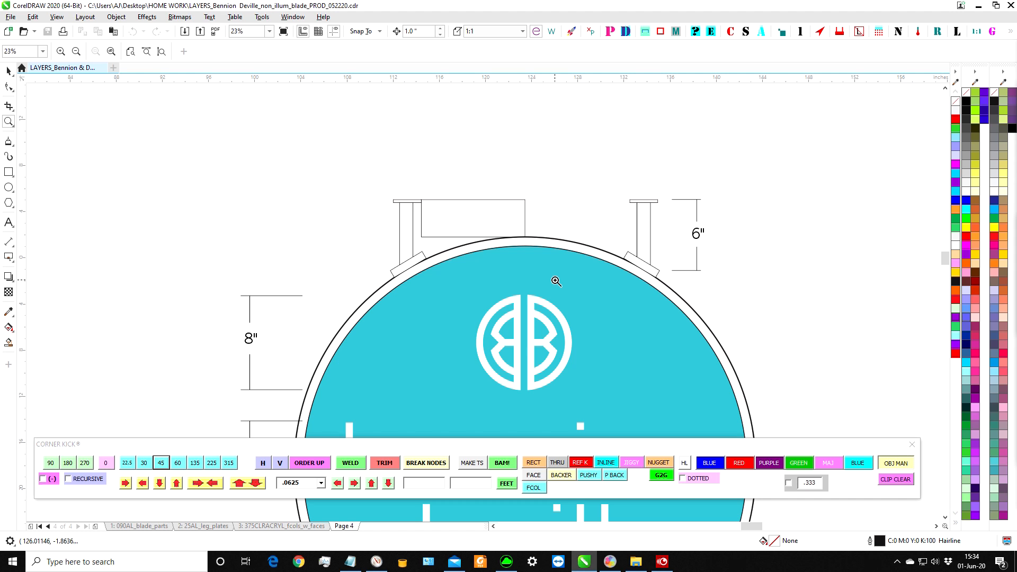
Try moving the slanted plate under the left mounting leg away from the sign, and undo the move.
click(8, 71)
drag(372, 246, 313, 231)
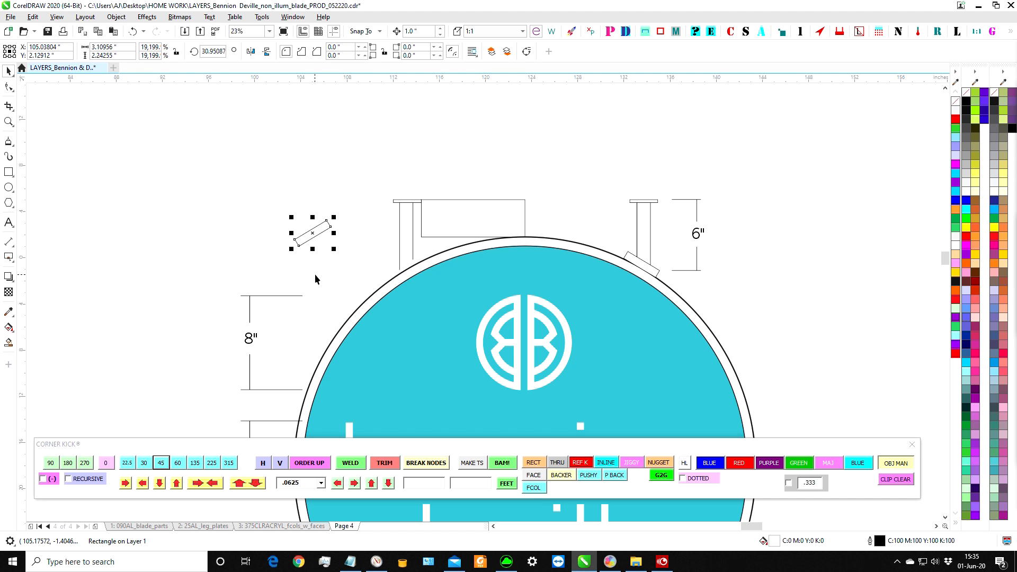
key(ctrl+z)
Examine the red-framed group of round logo panels, including the GERBER MASK LAYOUT PATTERN.
scroll(223, 188, down, 3)
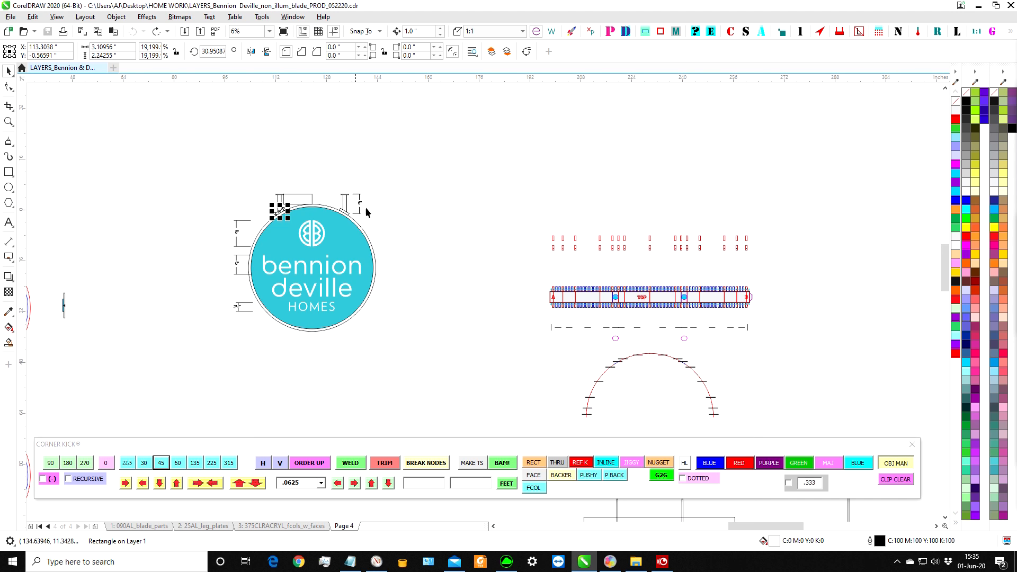
scroll(409, 242, down, 2)
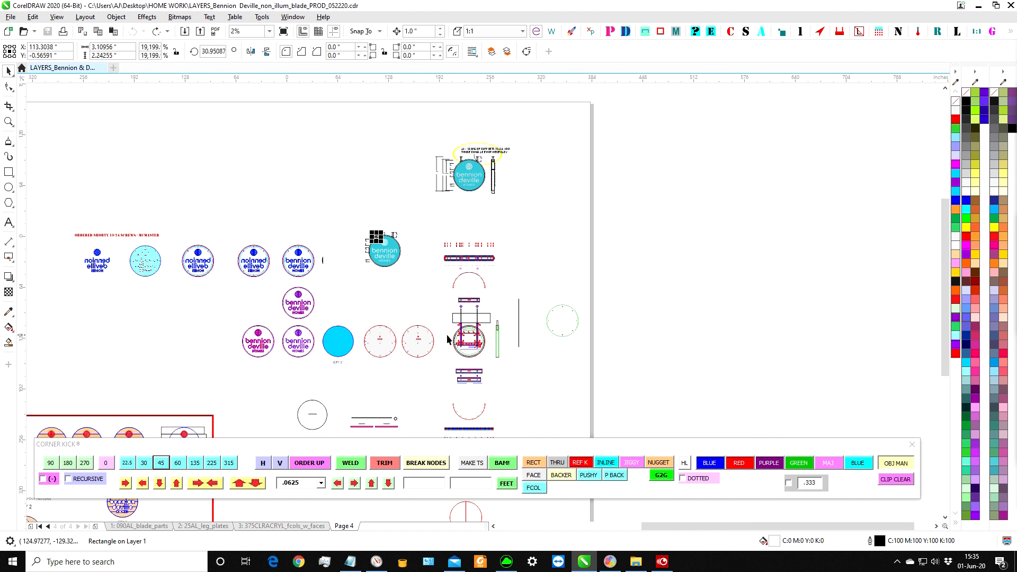
scroll(430, 339, down, 1)
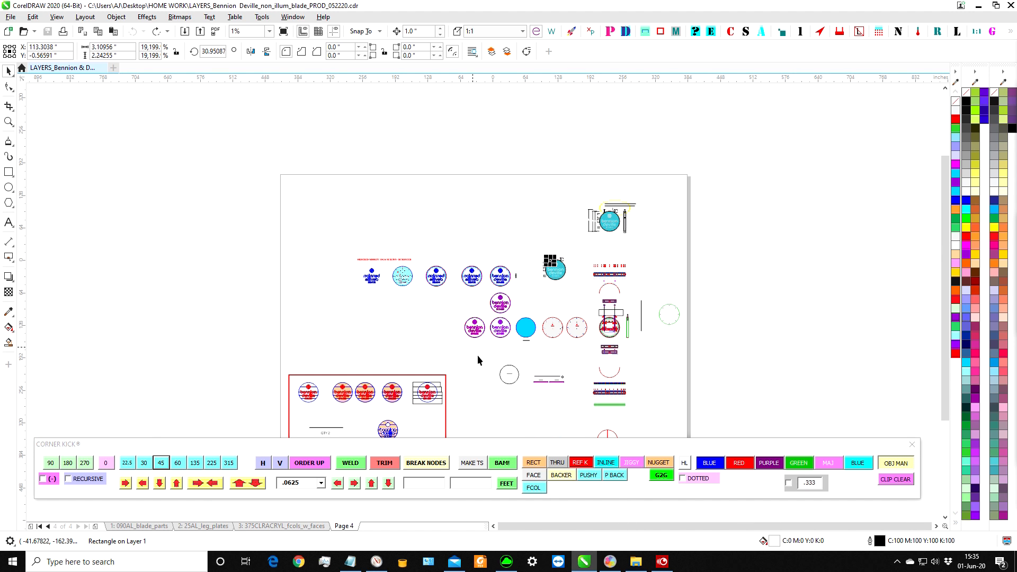
click(8, 123)
drag(287, 366, 530, 496)
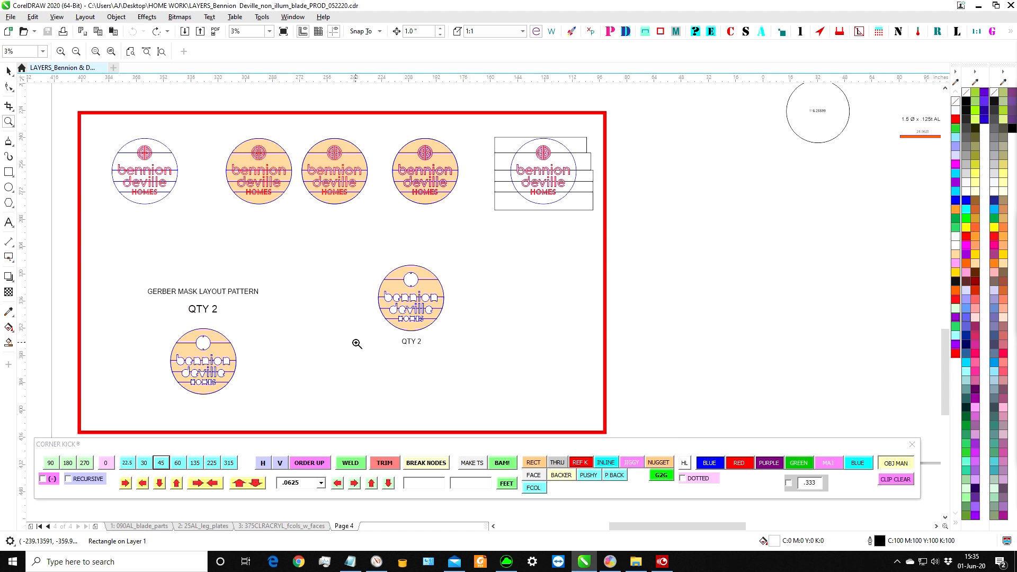
Review the whole page of part layouts, from the red-framed mask patterns to the logo faces and frame views.
scroll(235, 248, down, 1)
scroll(461, 224, down, 1)
drag(498, 166, 644, 304)
scroll(511, 264, down, 2)
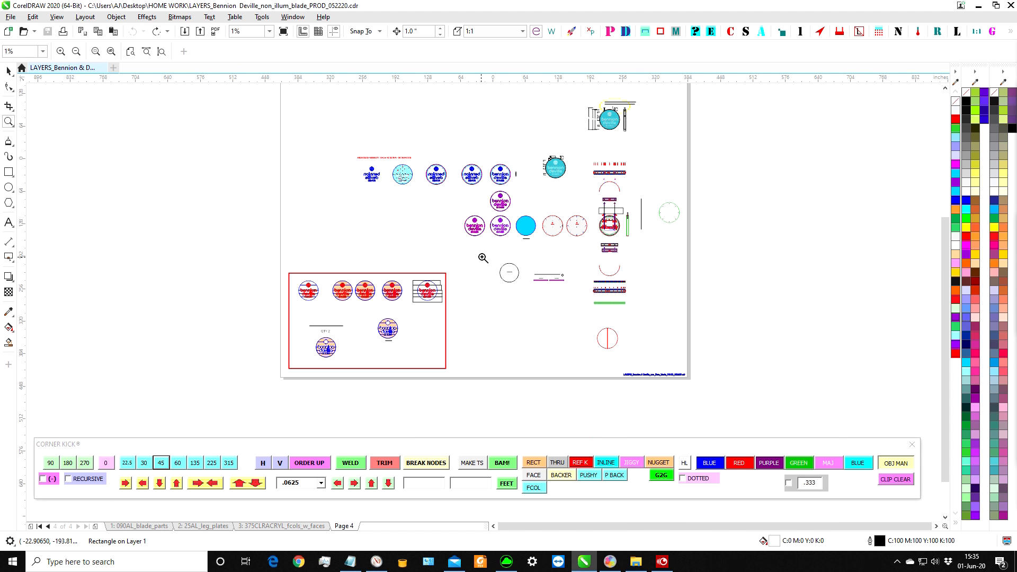
scroll(693, 268, up, 3)
scroll(547, 223, down, 3)
scroll(507, 143, up, 4)
scroll(615, 236, down, 3)
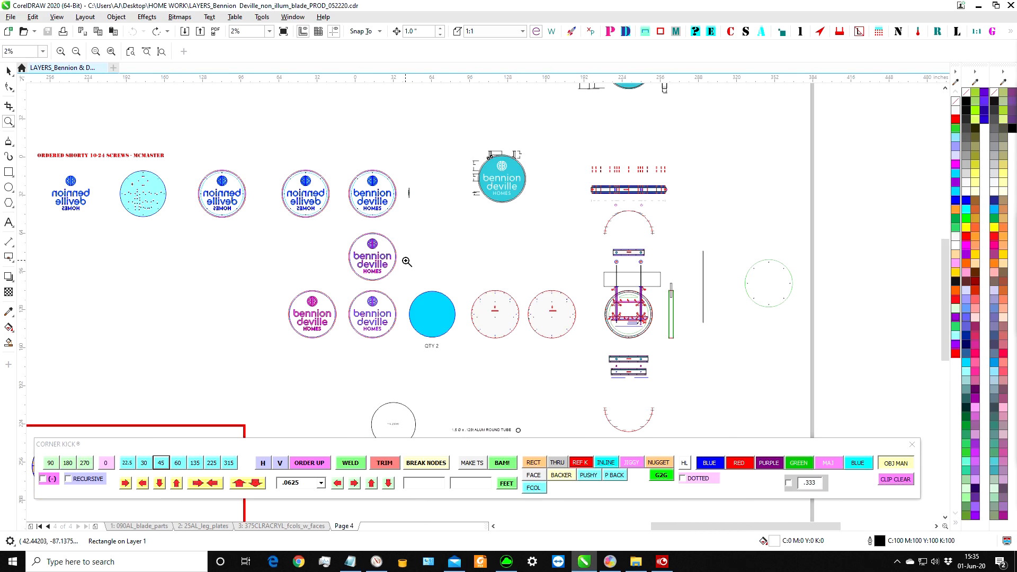